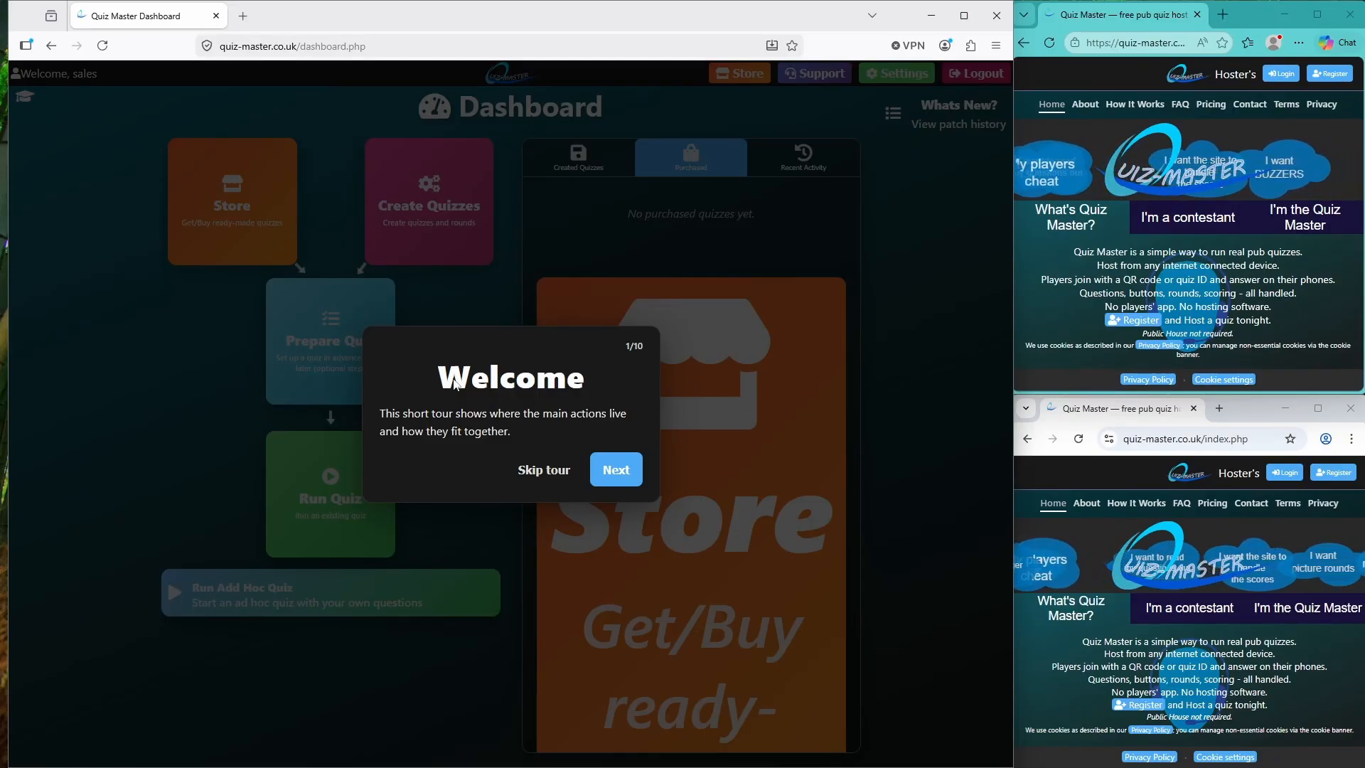
Advance past the first welcome tour page, then skip the rest of the tour
click(618, 471)
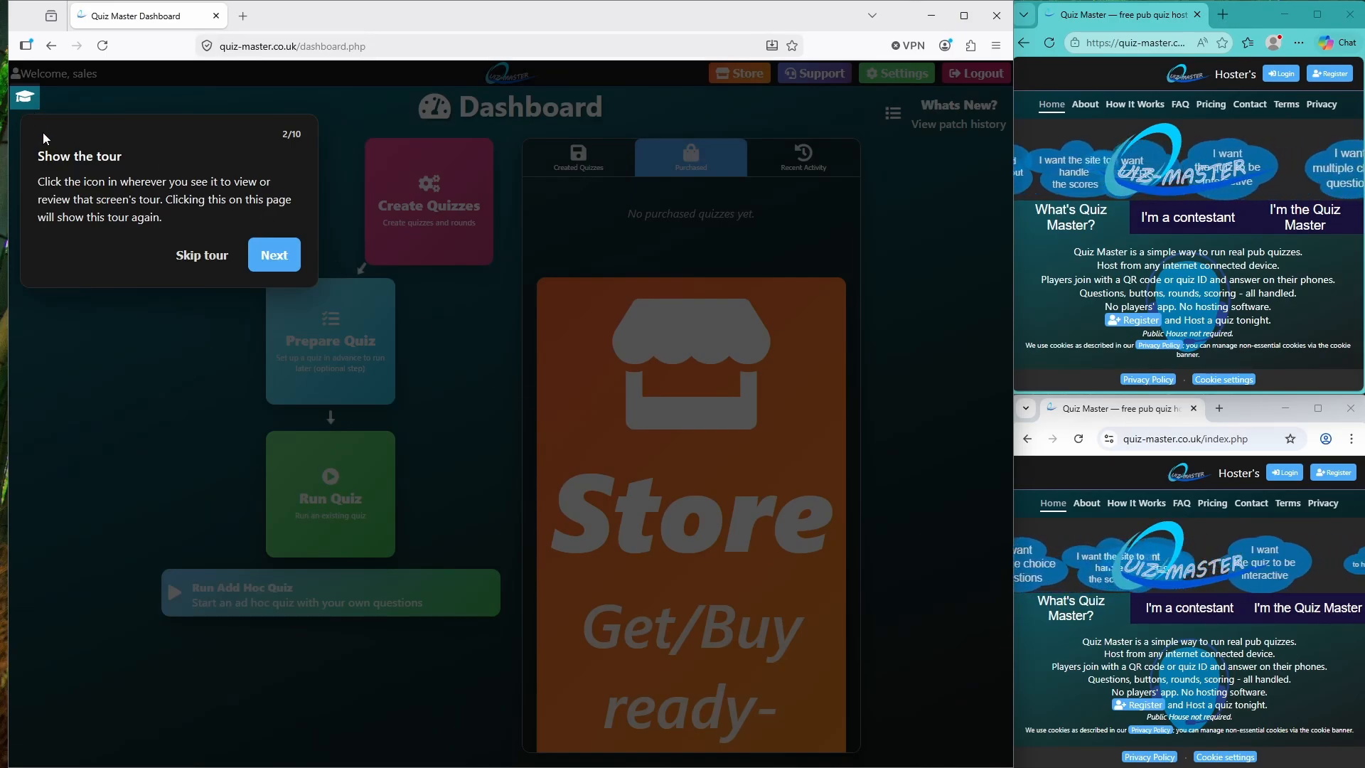
click(192, 256)
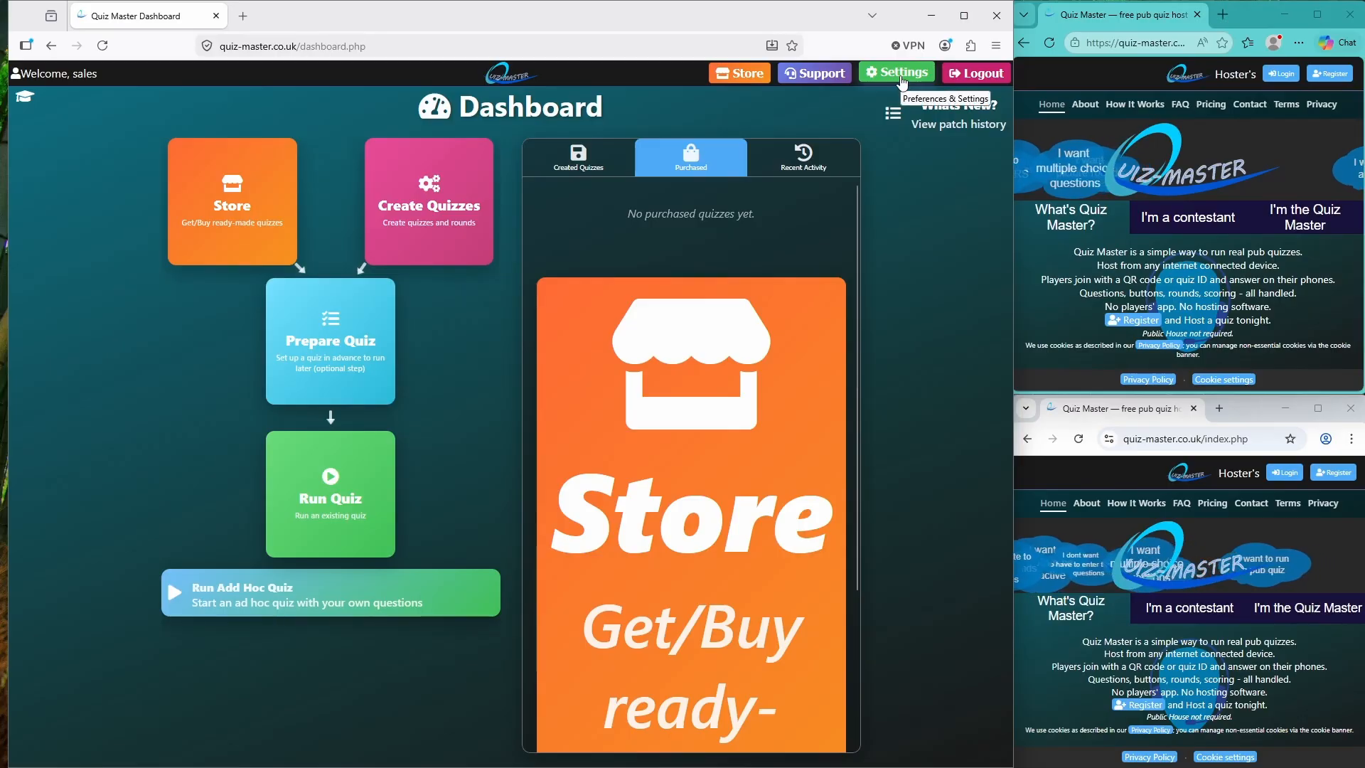
Launch the Setup Wizard from Settings and keep the Minimal rules preset after comparing Standard and Strict
click(900, 76)
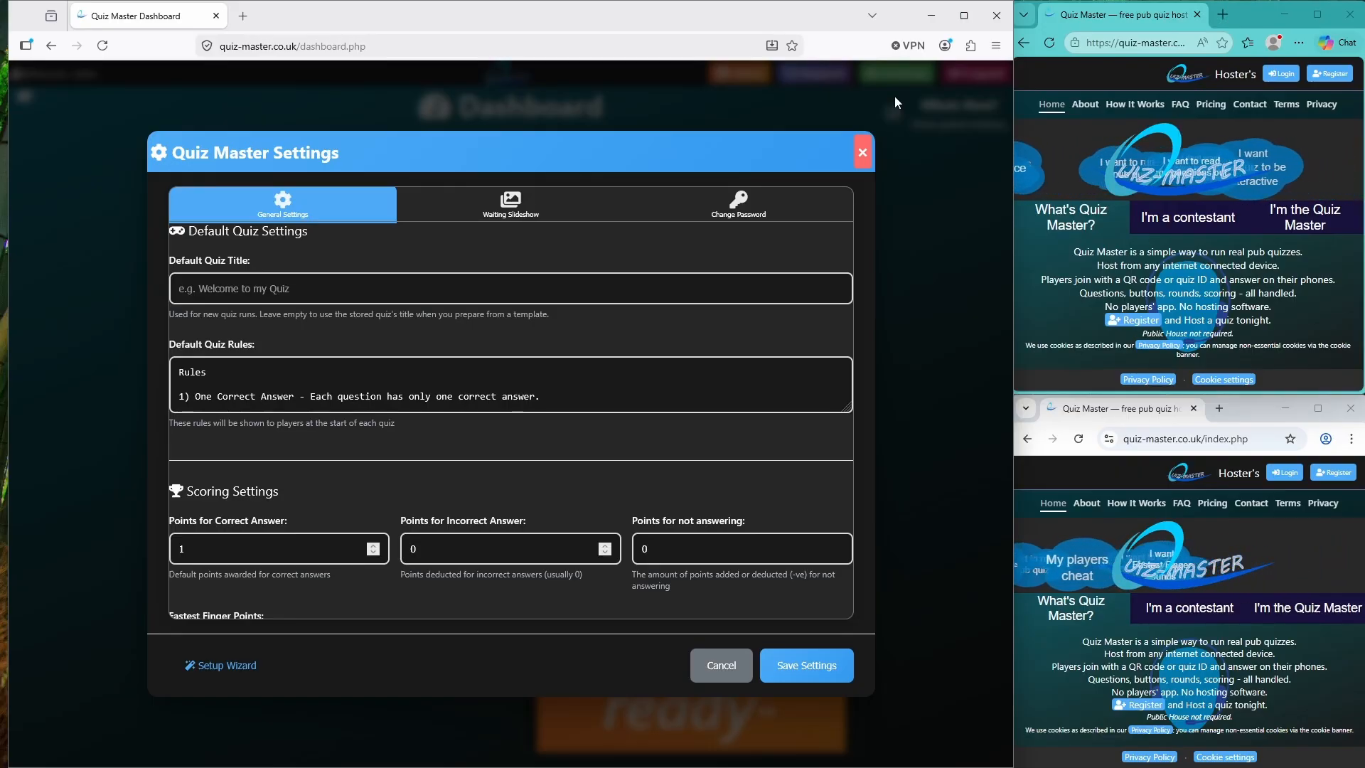
click(225, 664)
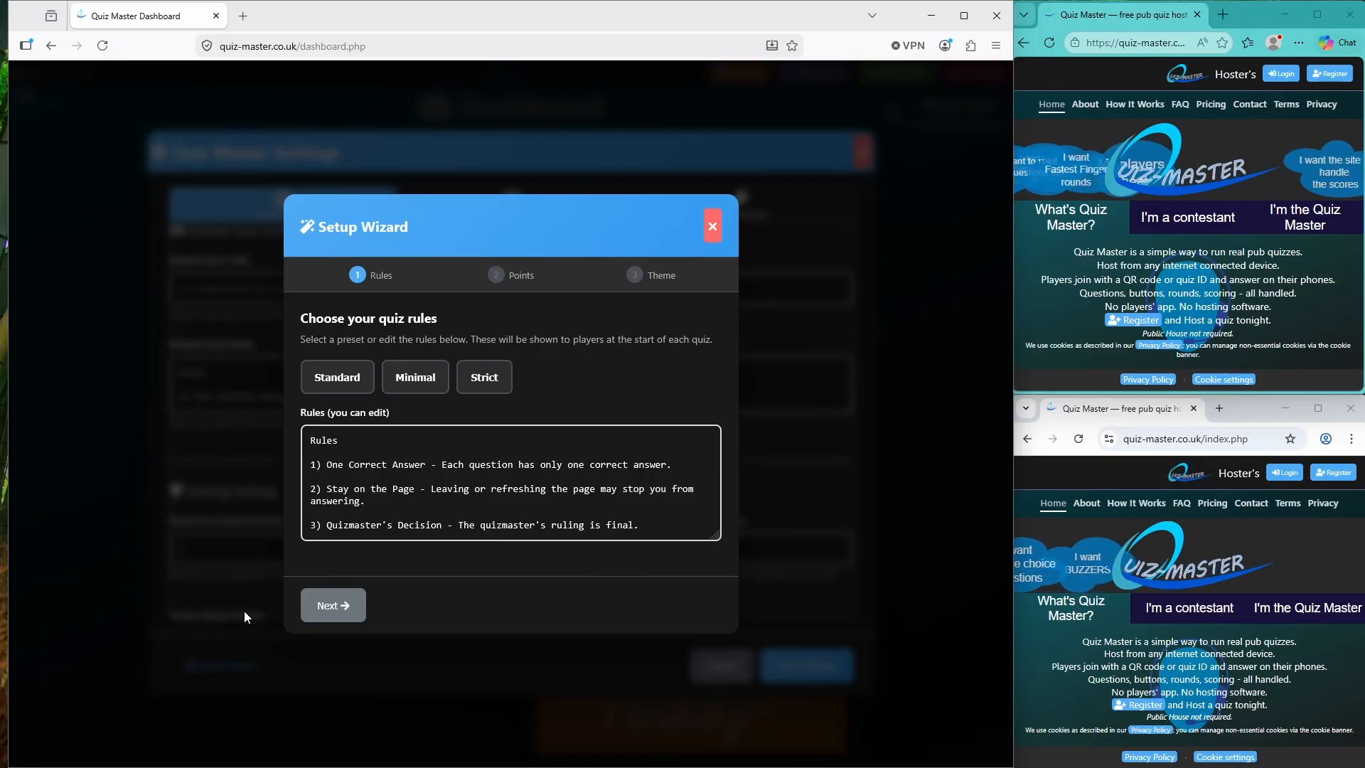
click(361, 376)
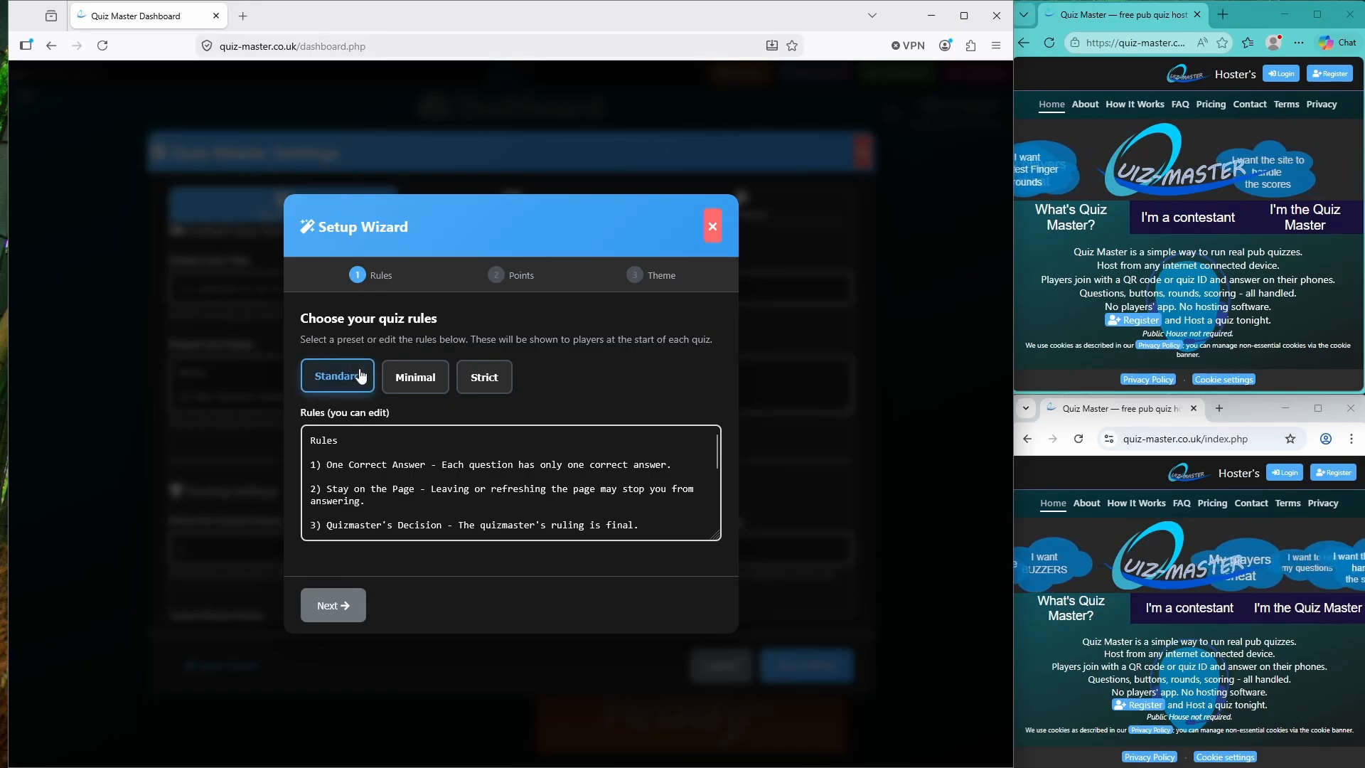
click(416, 376)
click(484, 377)
click(416, 377)
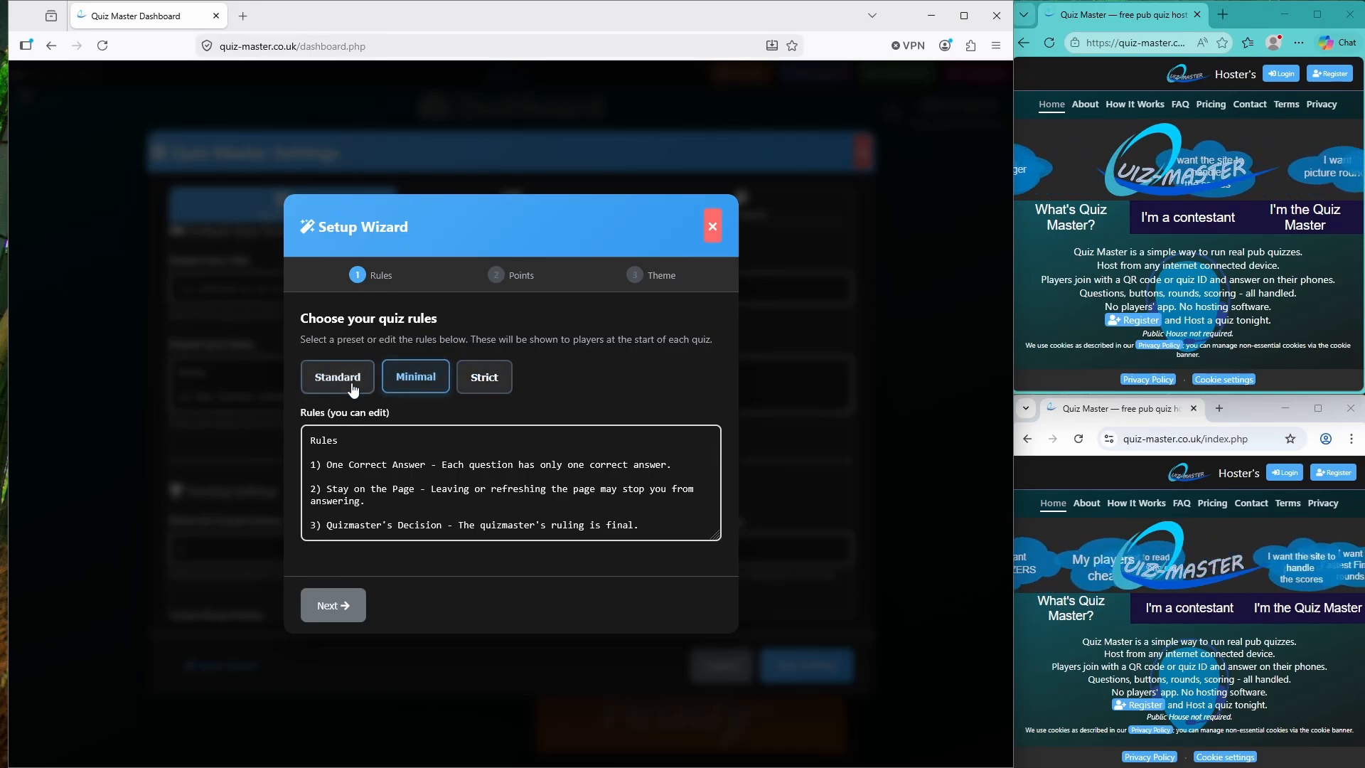
click(353, 381)
click(415, 376)
click(476, 380)
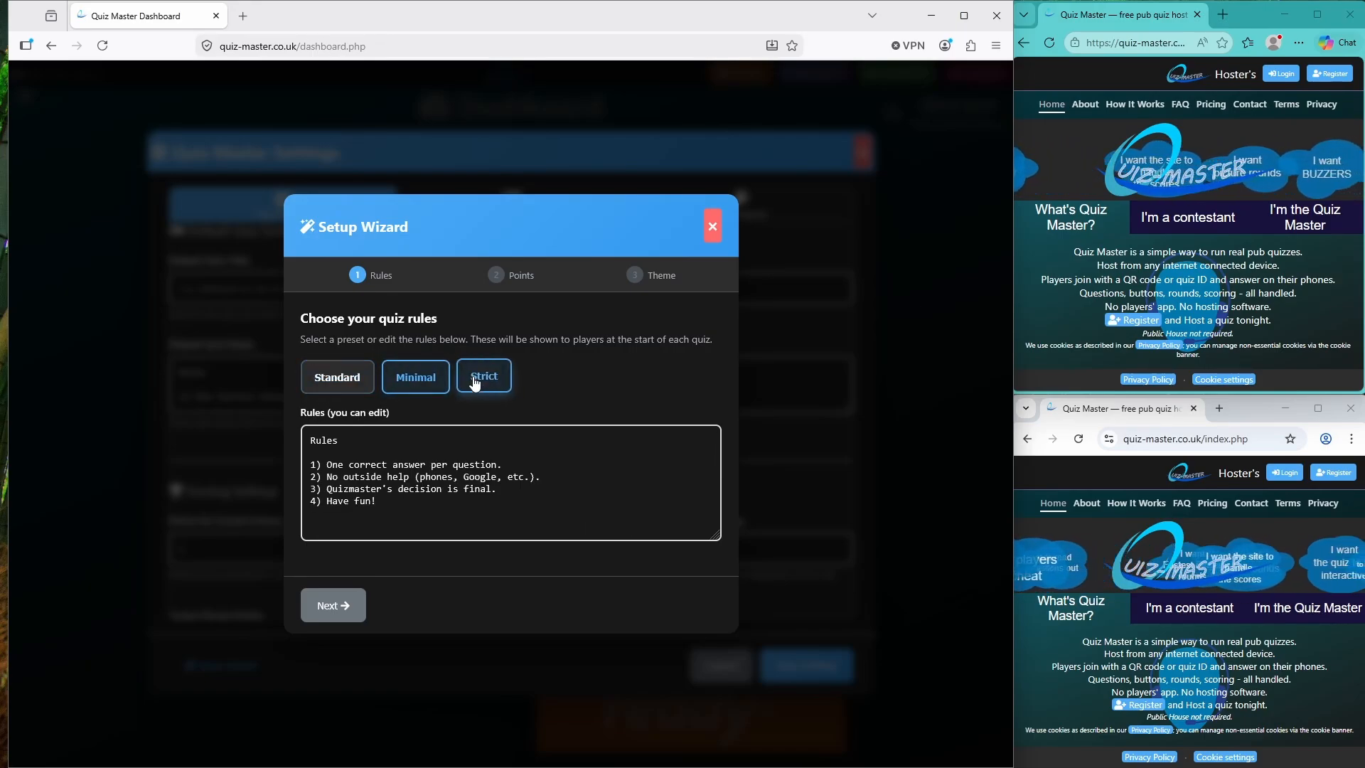
click(417, 383)
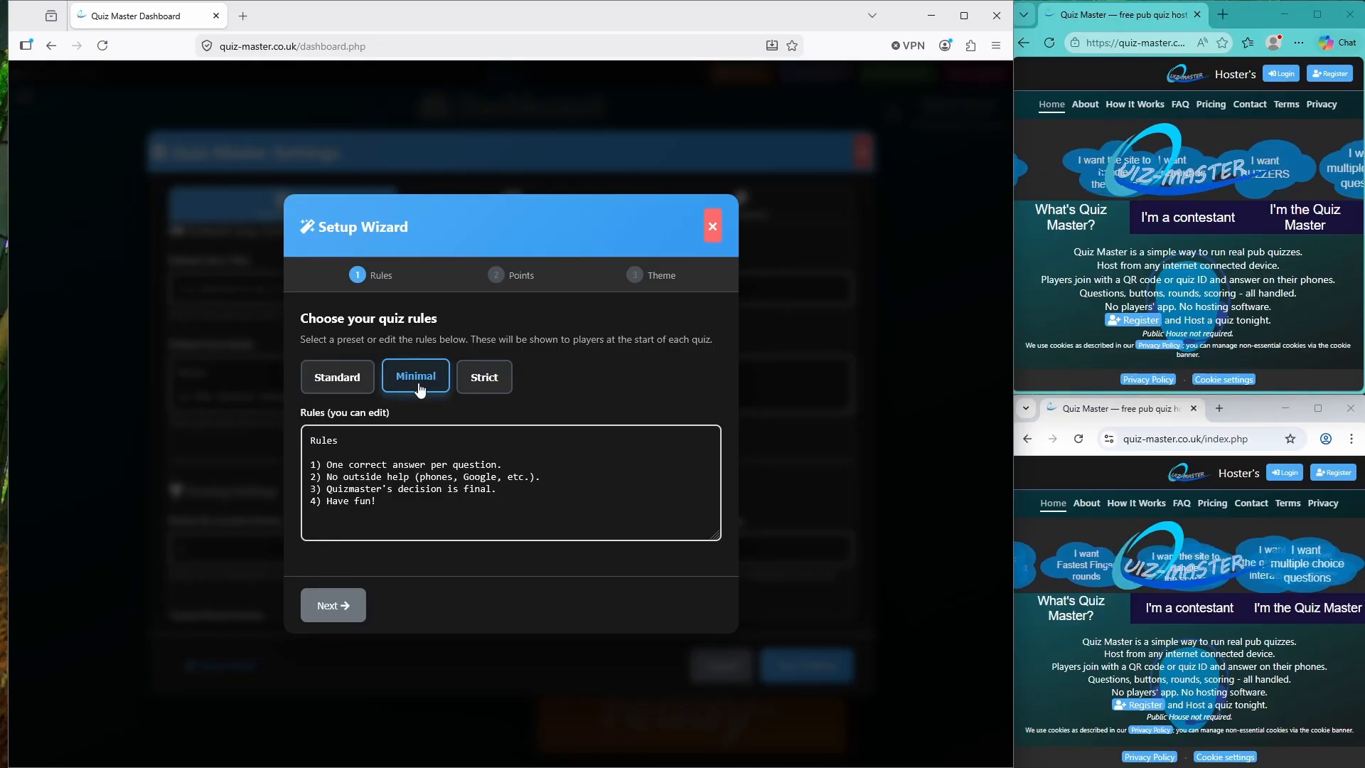
click(333, 607)
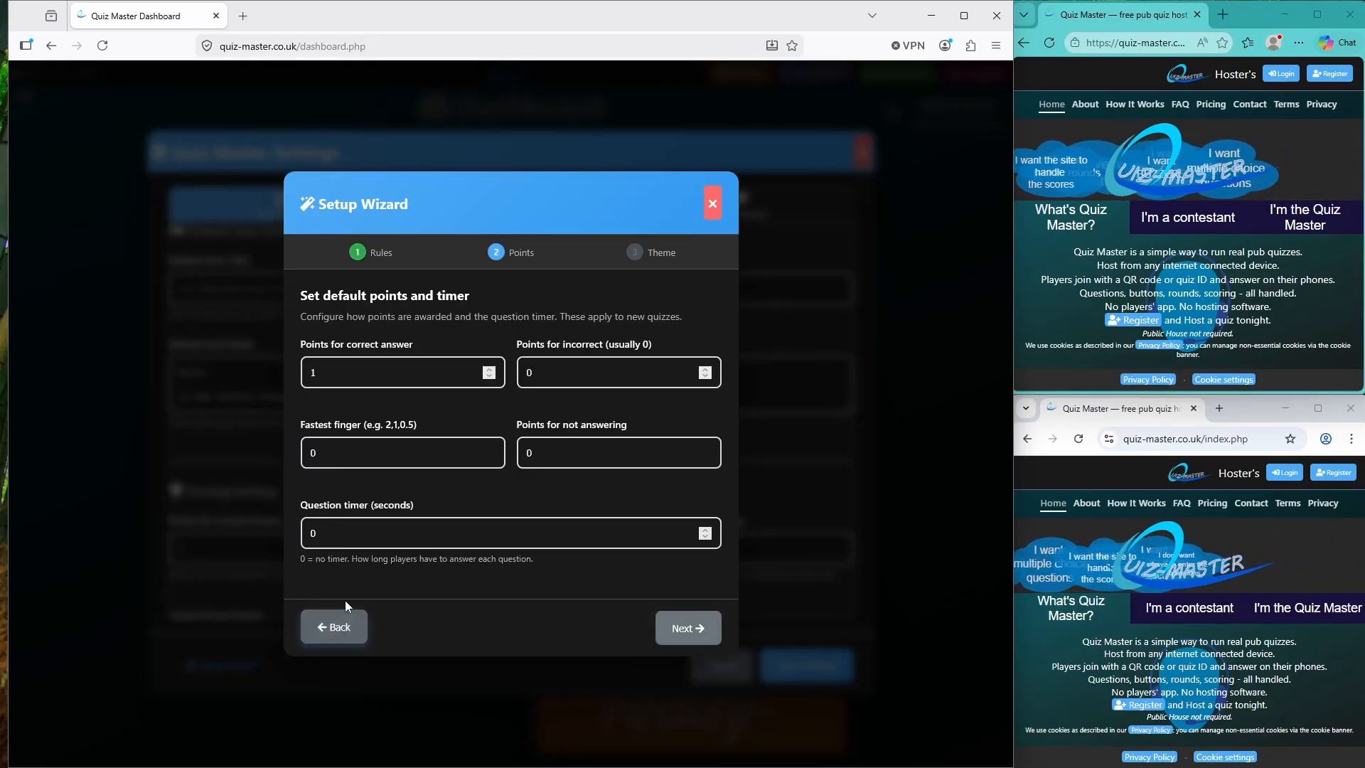
Set 10 points for a correct answer and 0 points for an incorrect answer
click(405, 380)
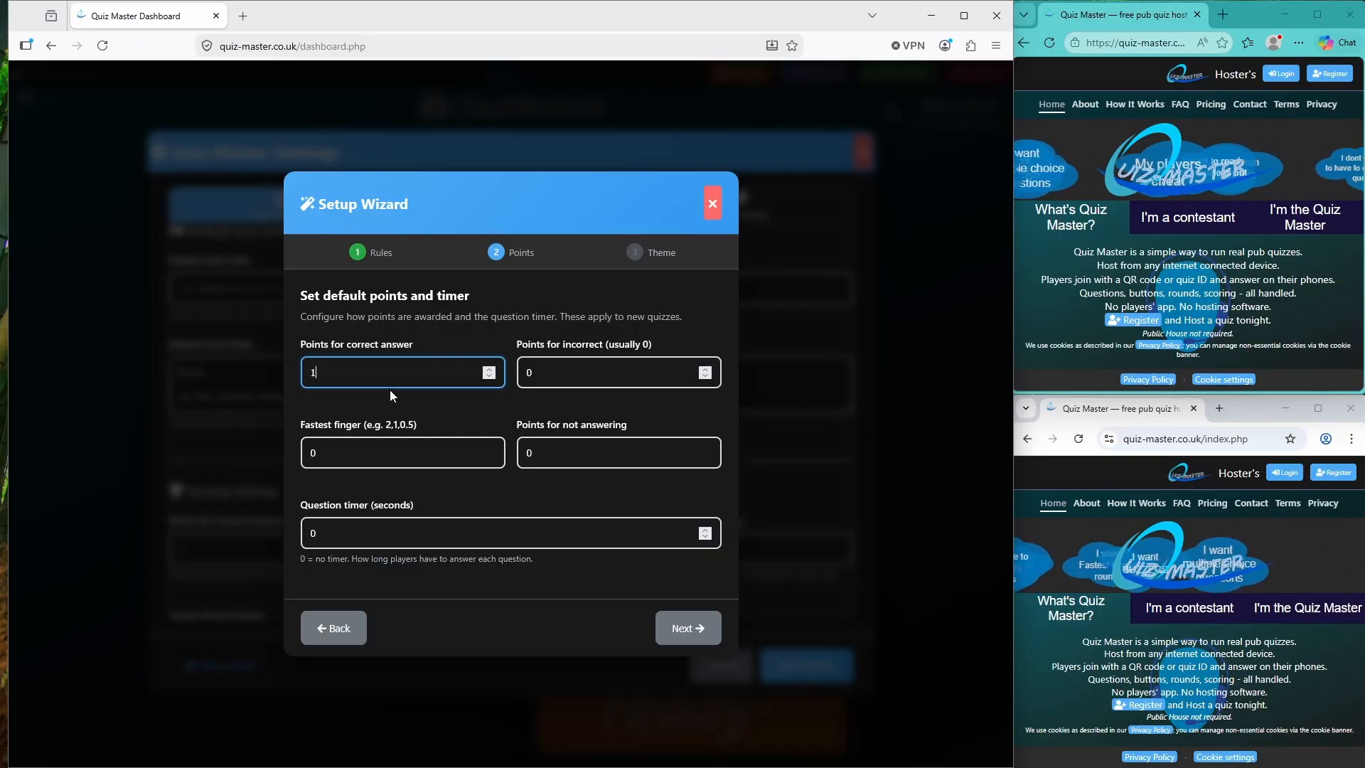
text(0)
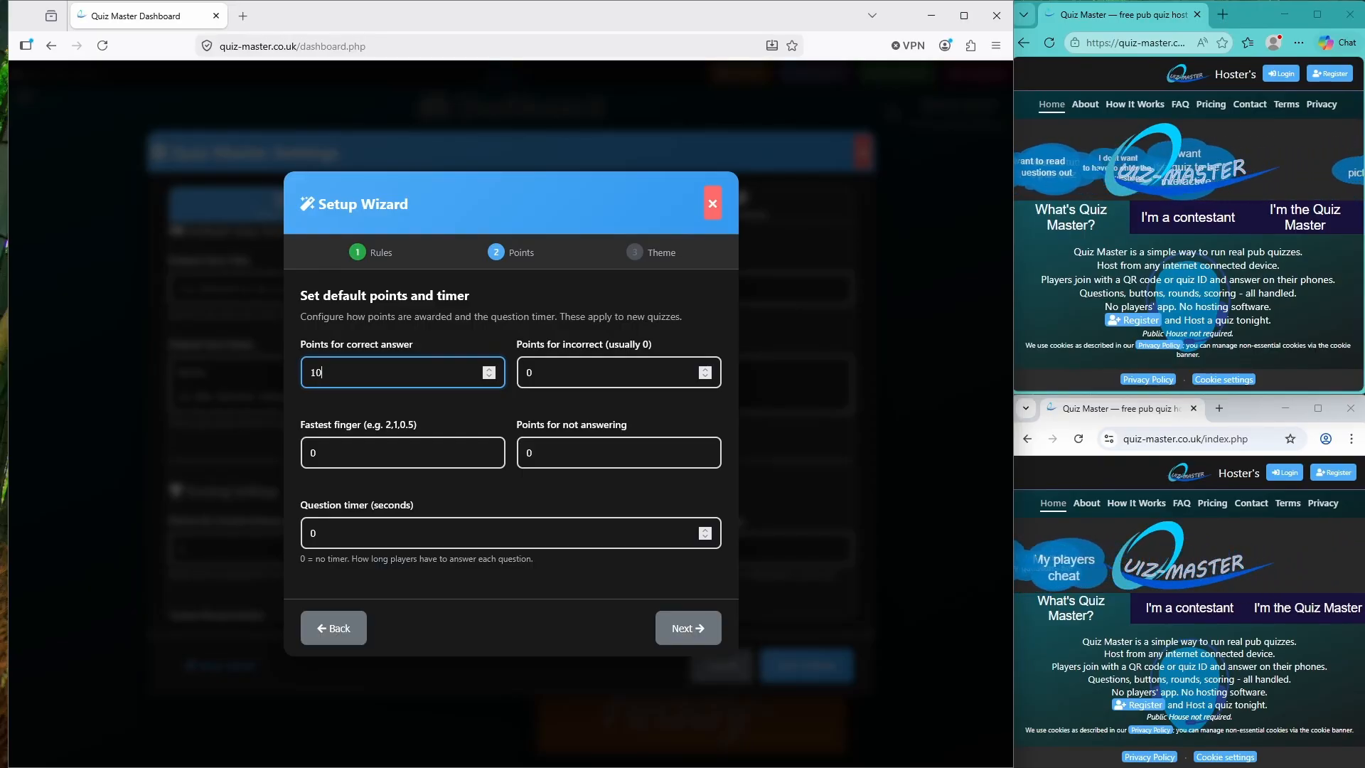
click(556, 373)
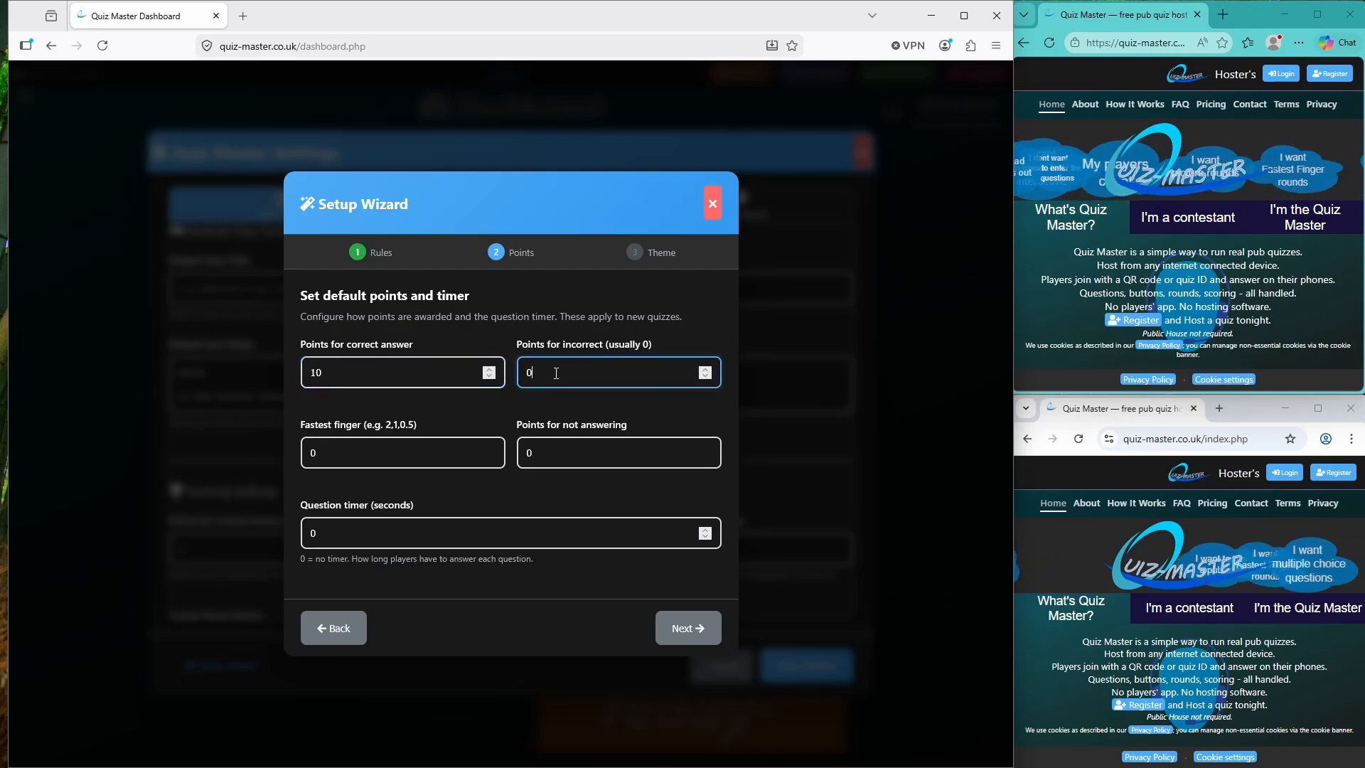
key(BackSpace)
text(-100)
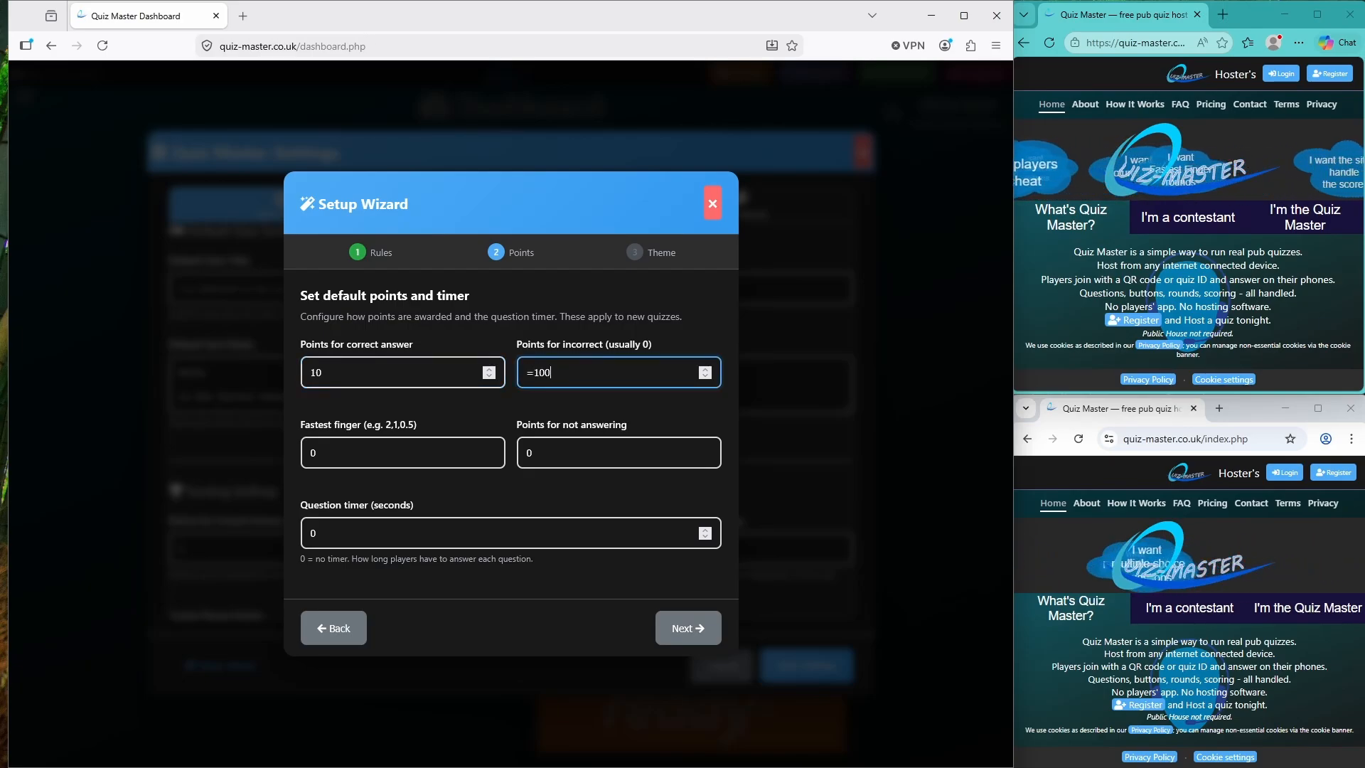
text(0)
key(BackSpace)
key(BackSpace)
key(BackSpace)
key(BackSpace)
key(BackSpace)
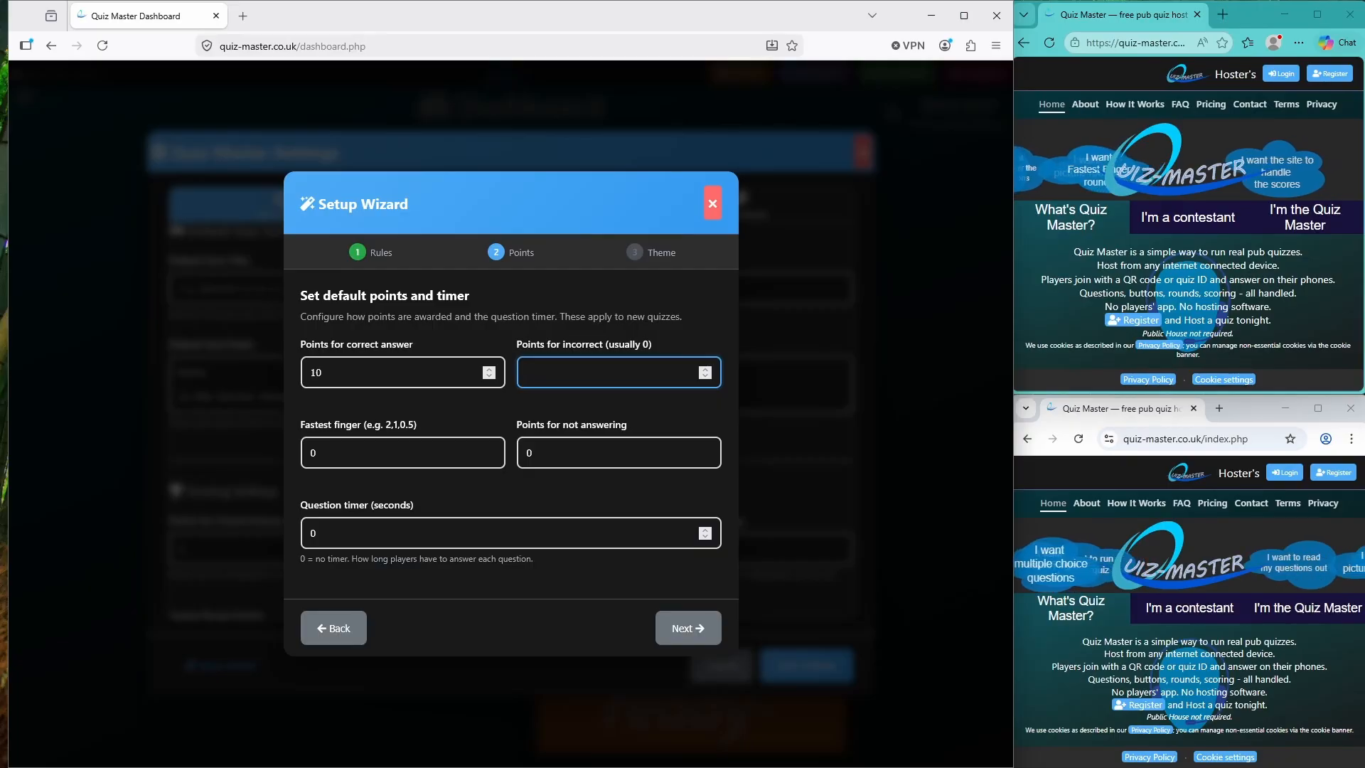
text(-100)
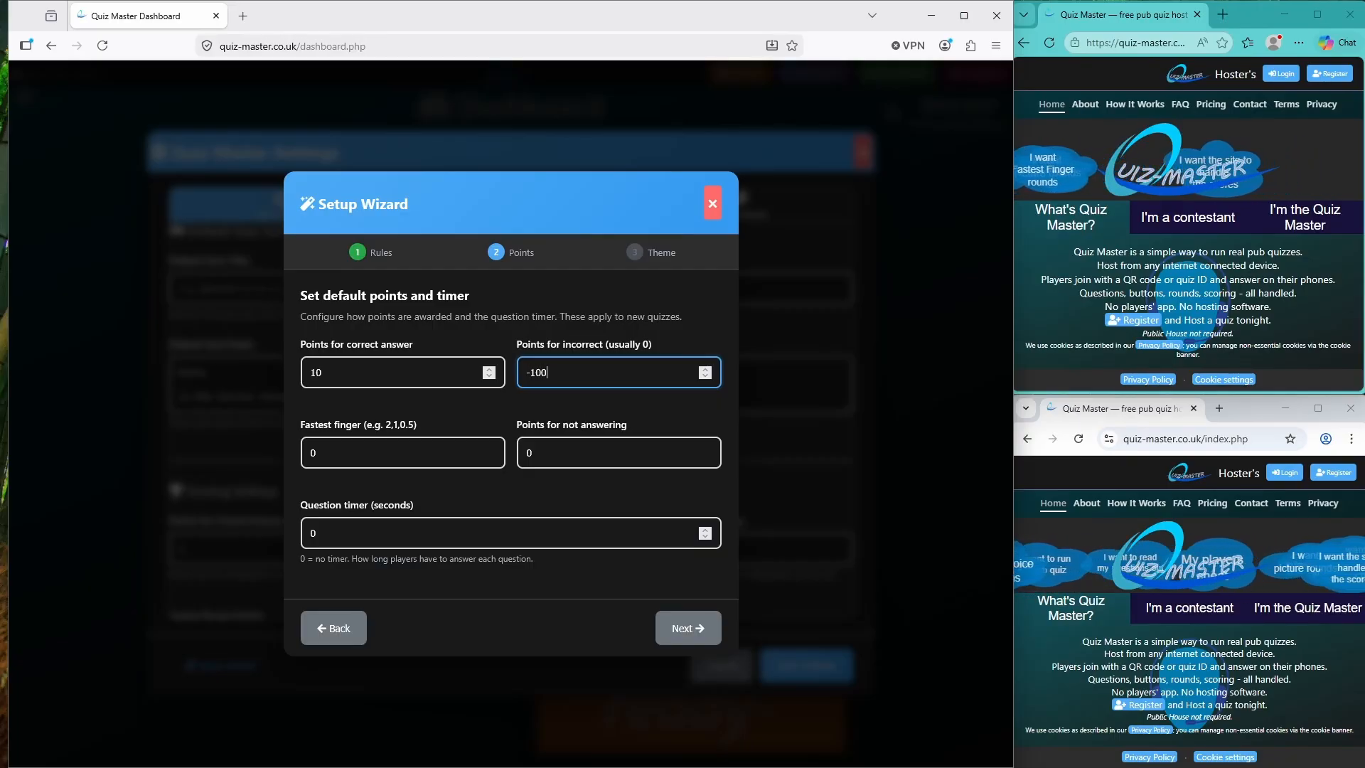
key(BackSpace)
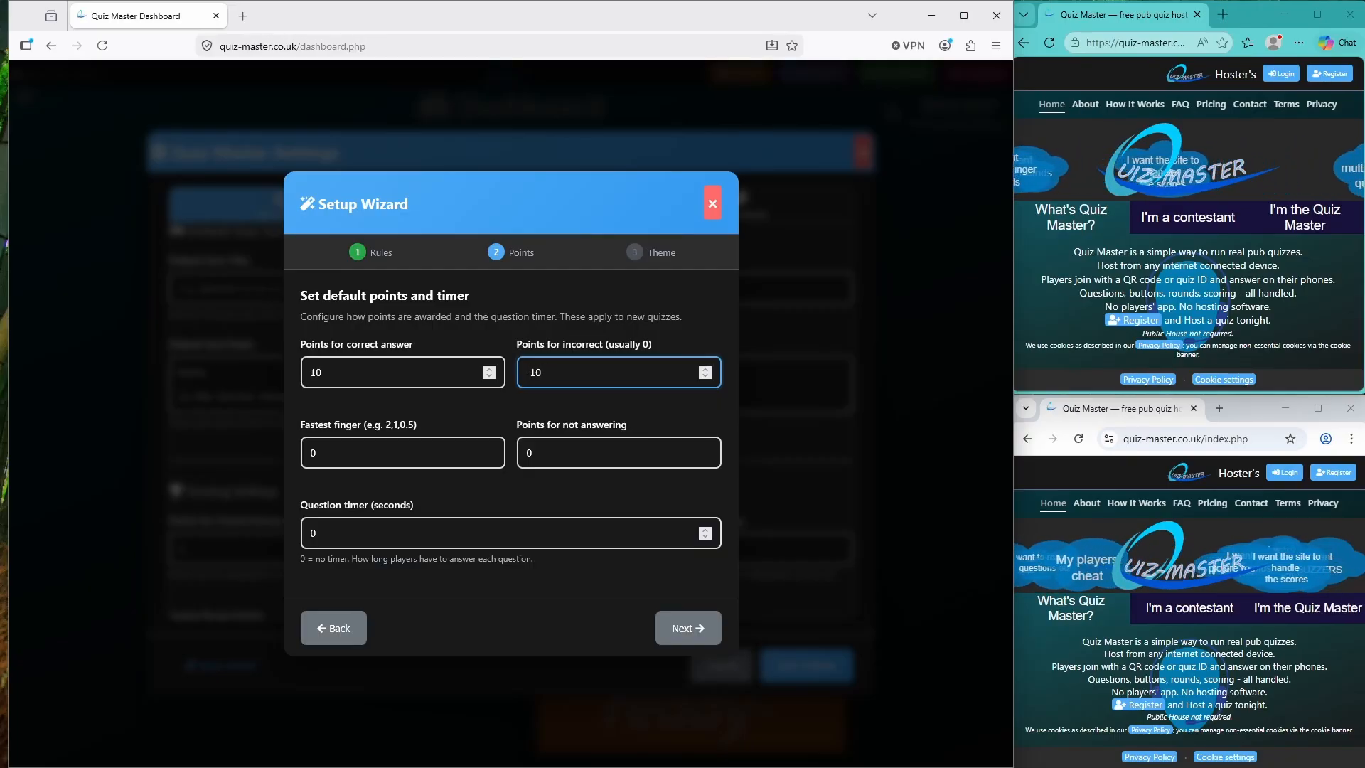
key(BackSpace)
key(BackSpace)
key(BackSpace)
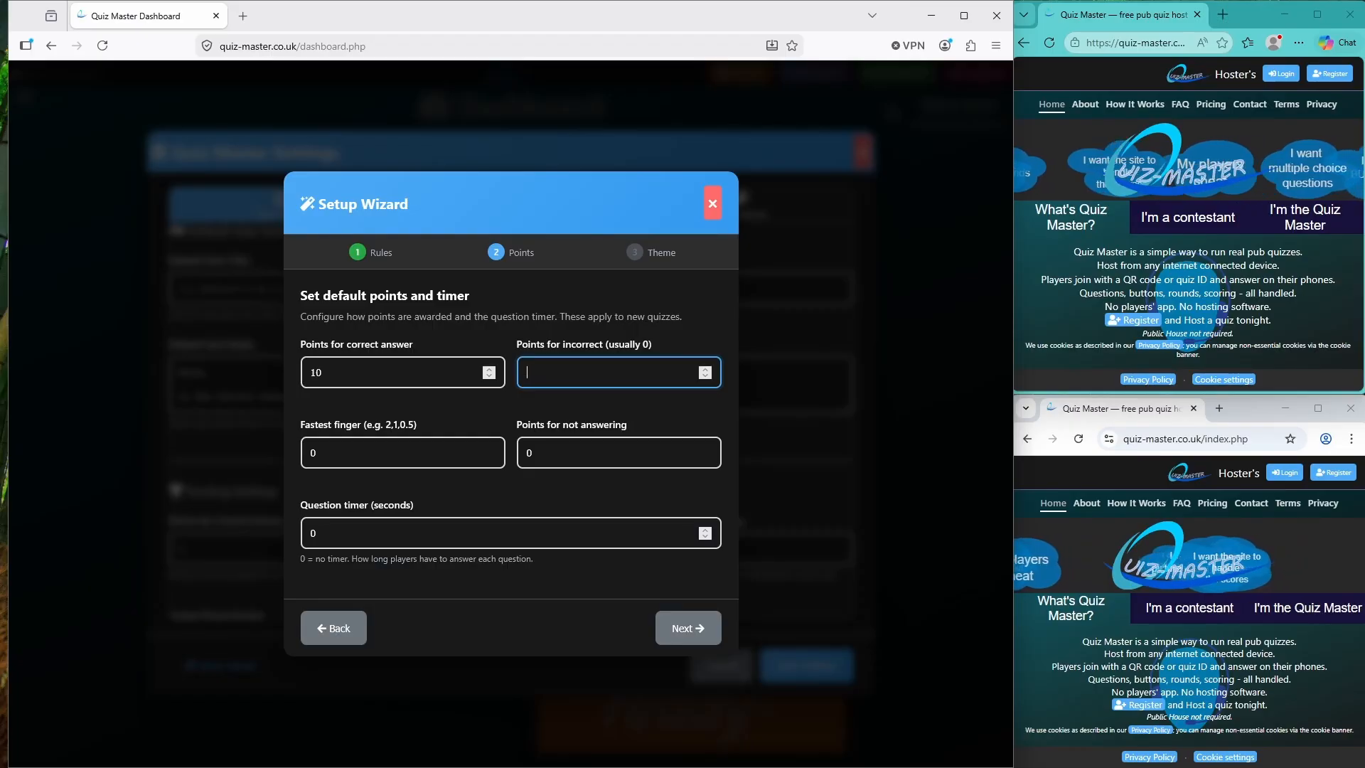
text(0)
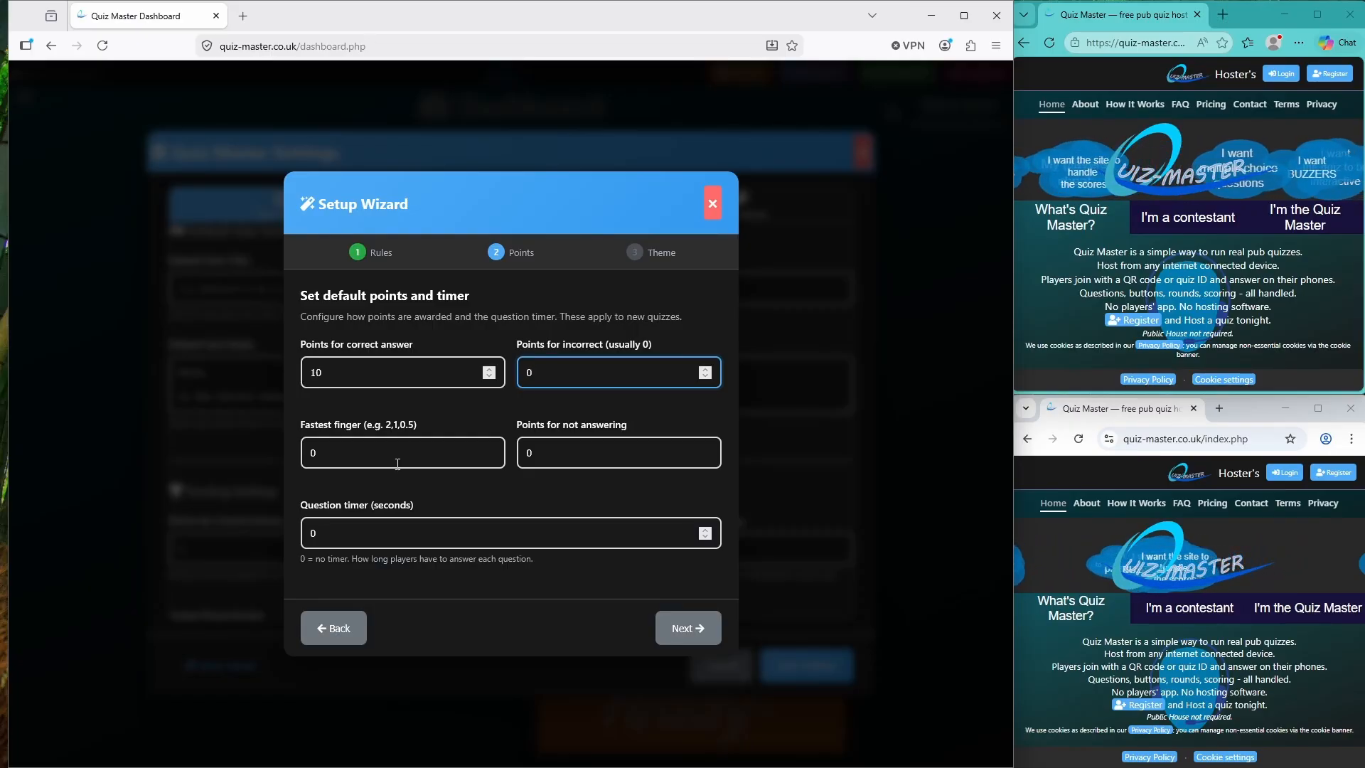
Enter fastest-finger bonuses of 5,4,3,2,1
click(393, 450)
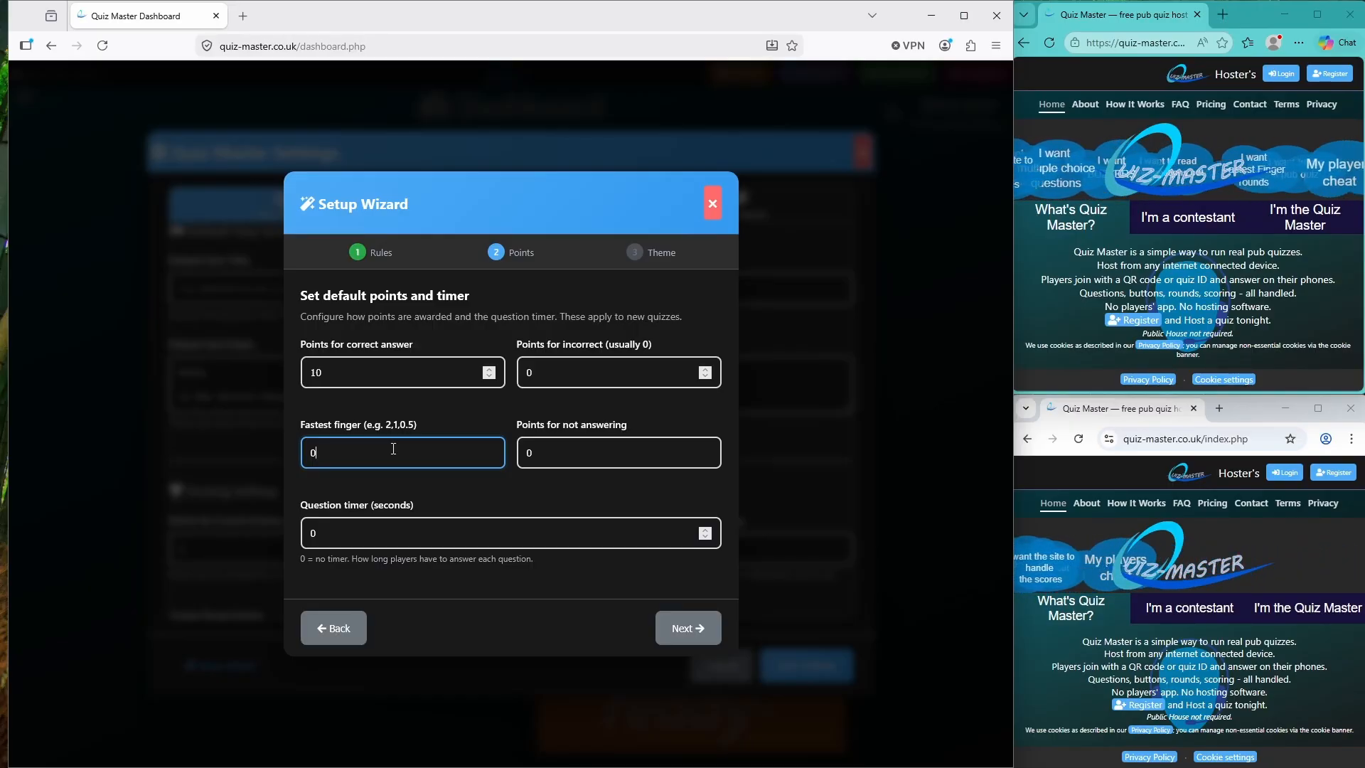
key(BackSpace)
text(5)
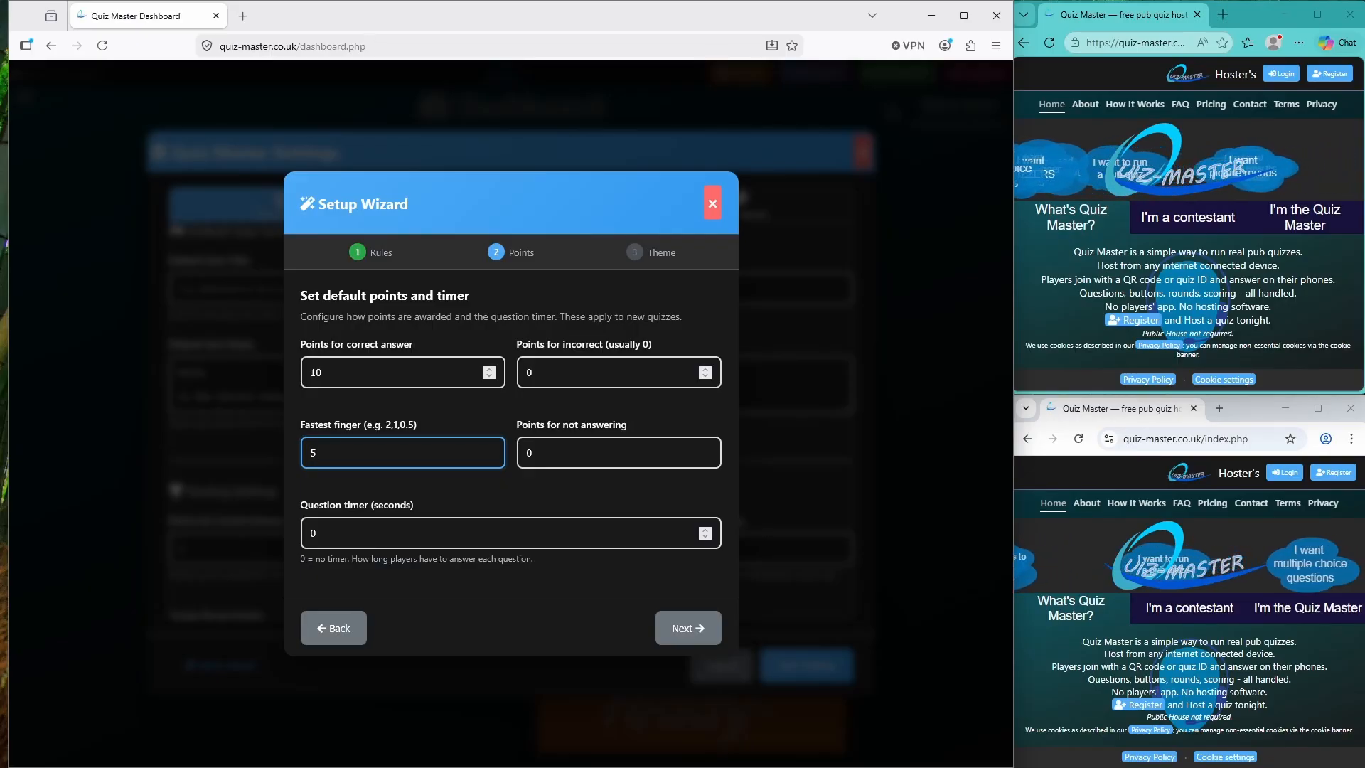
text(,4,3,2,1)
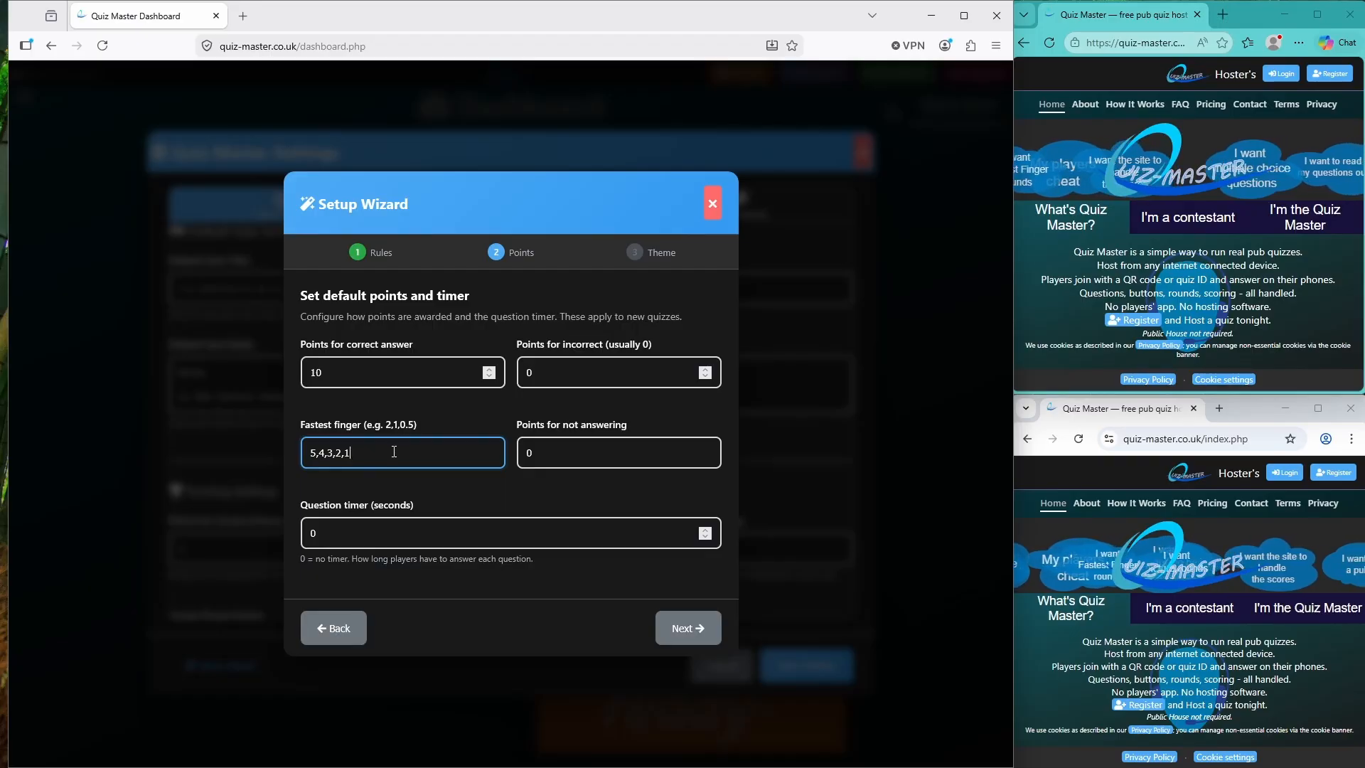
Set the question timer to 30 seconds, leaving 0 points for not answering
click(554, 457)
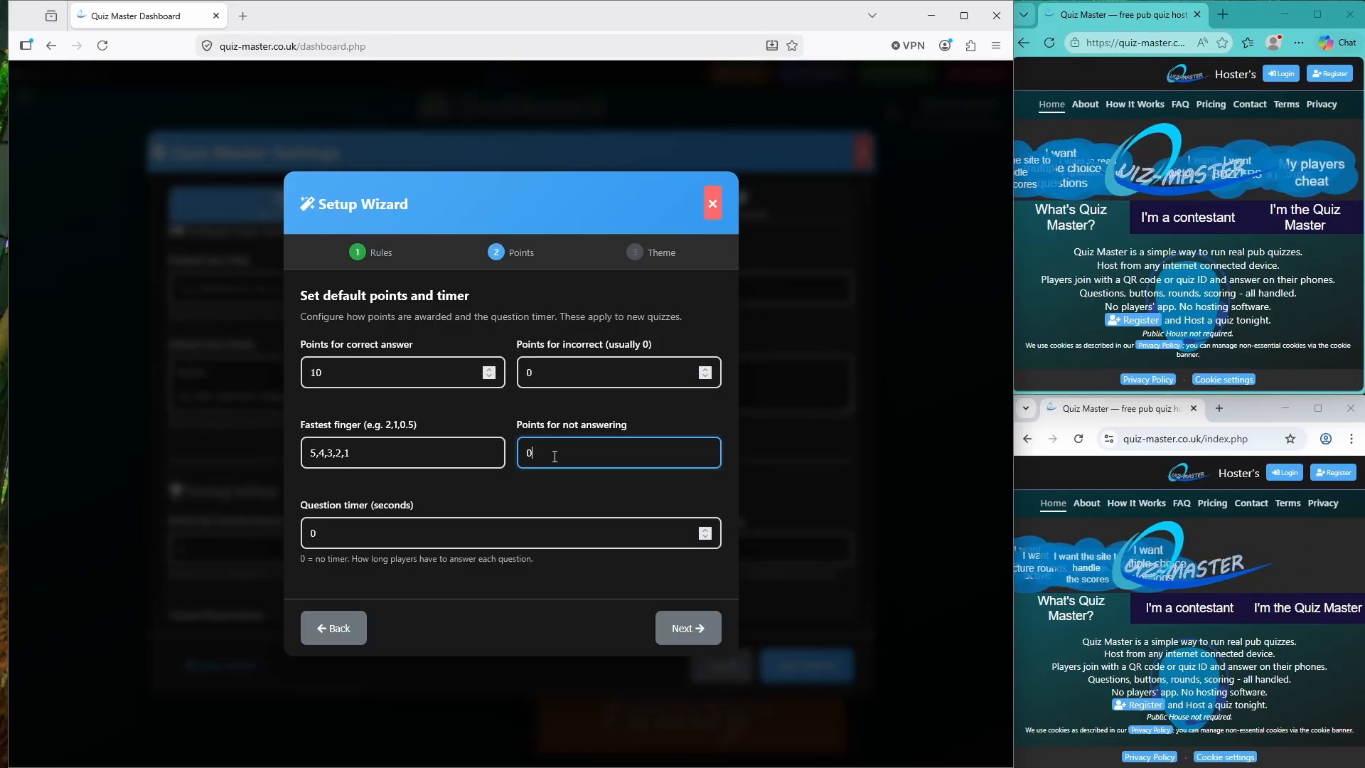
click(566, 382)
click(569, 452)
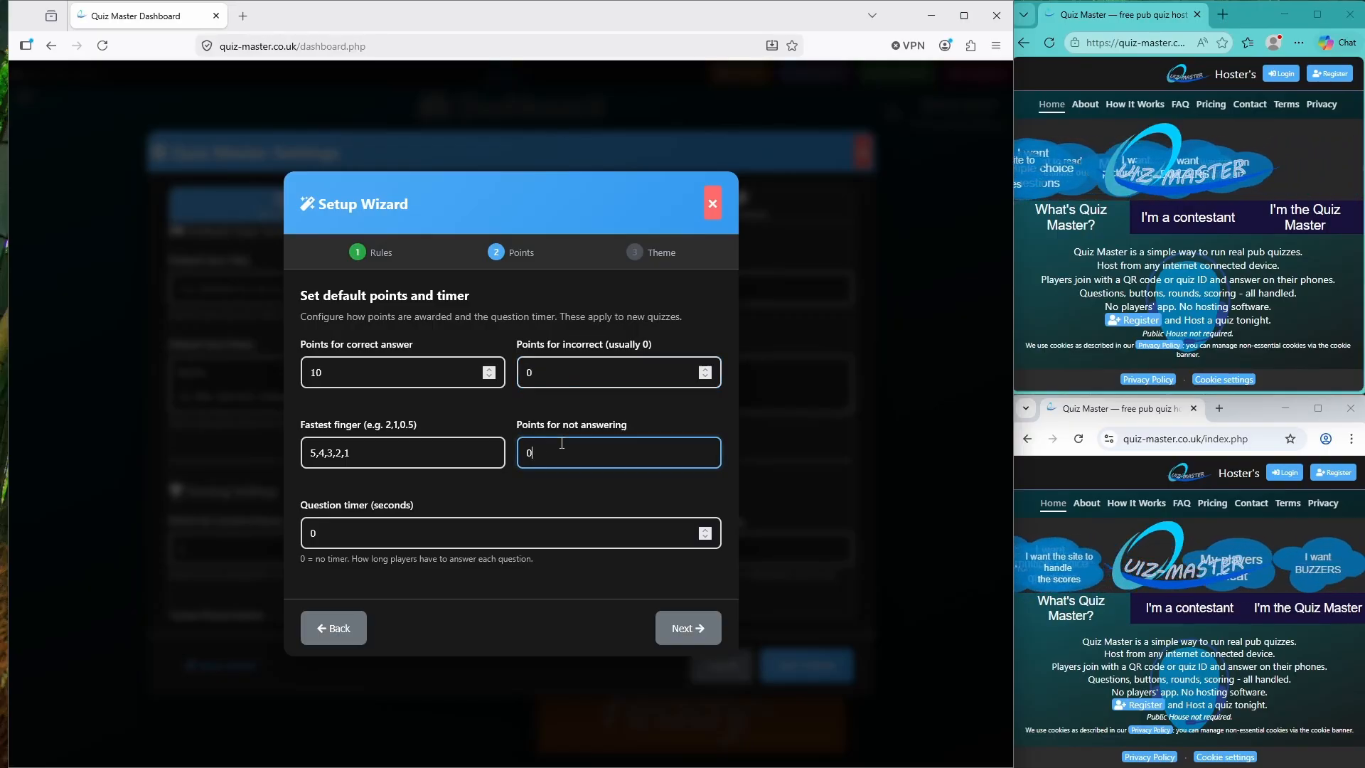
click(468, 529)
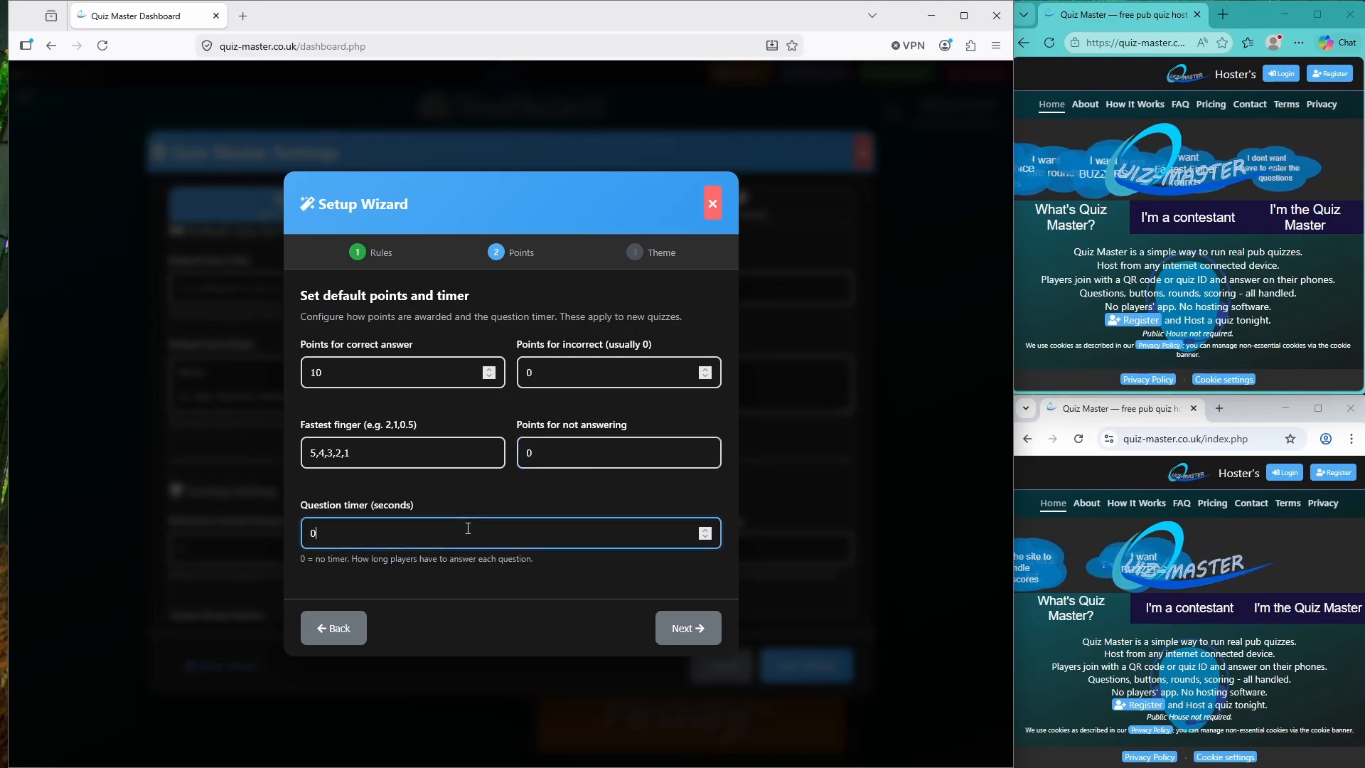
key(BackSpace)
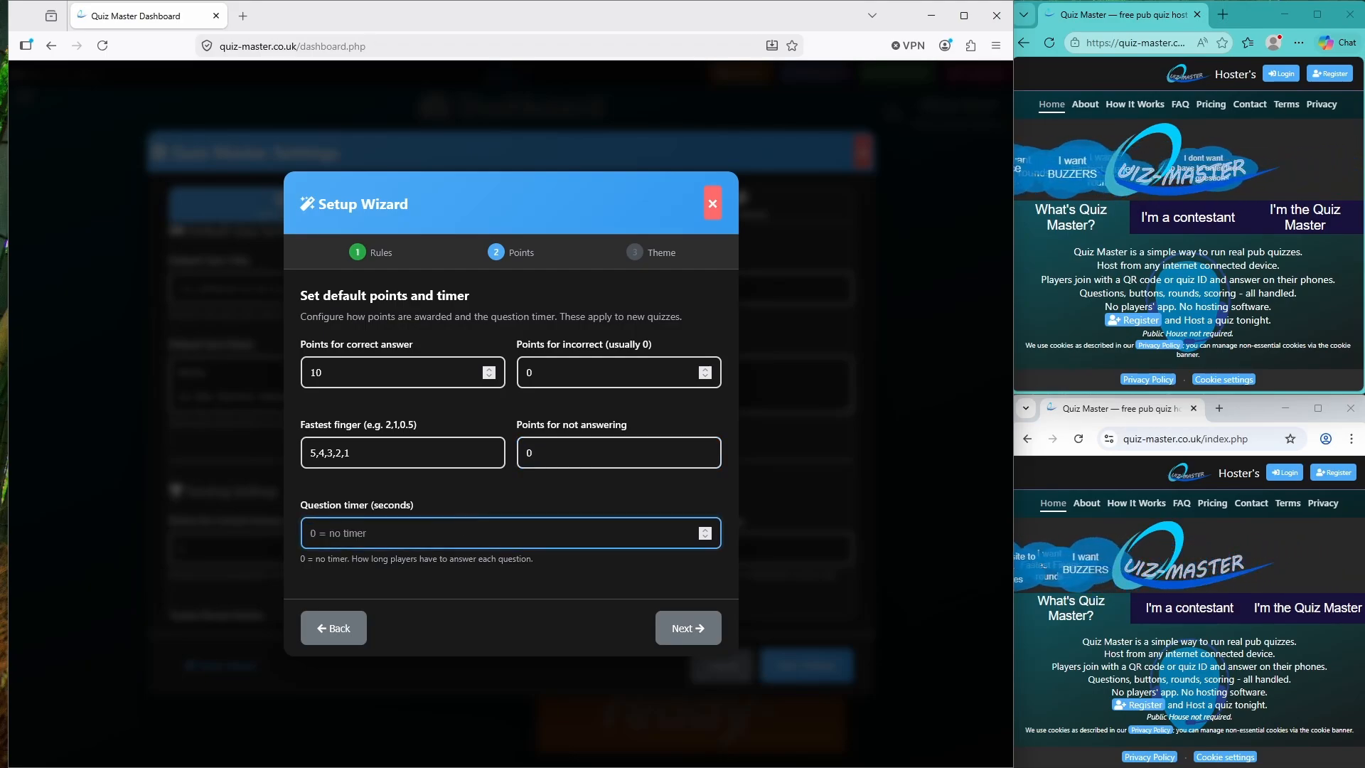
text(30)
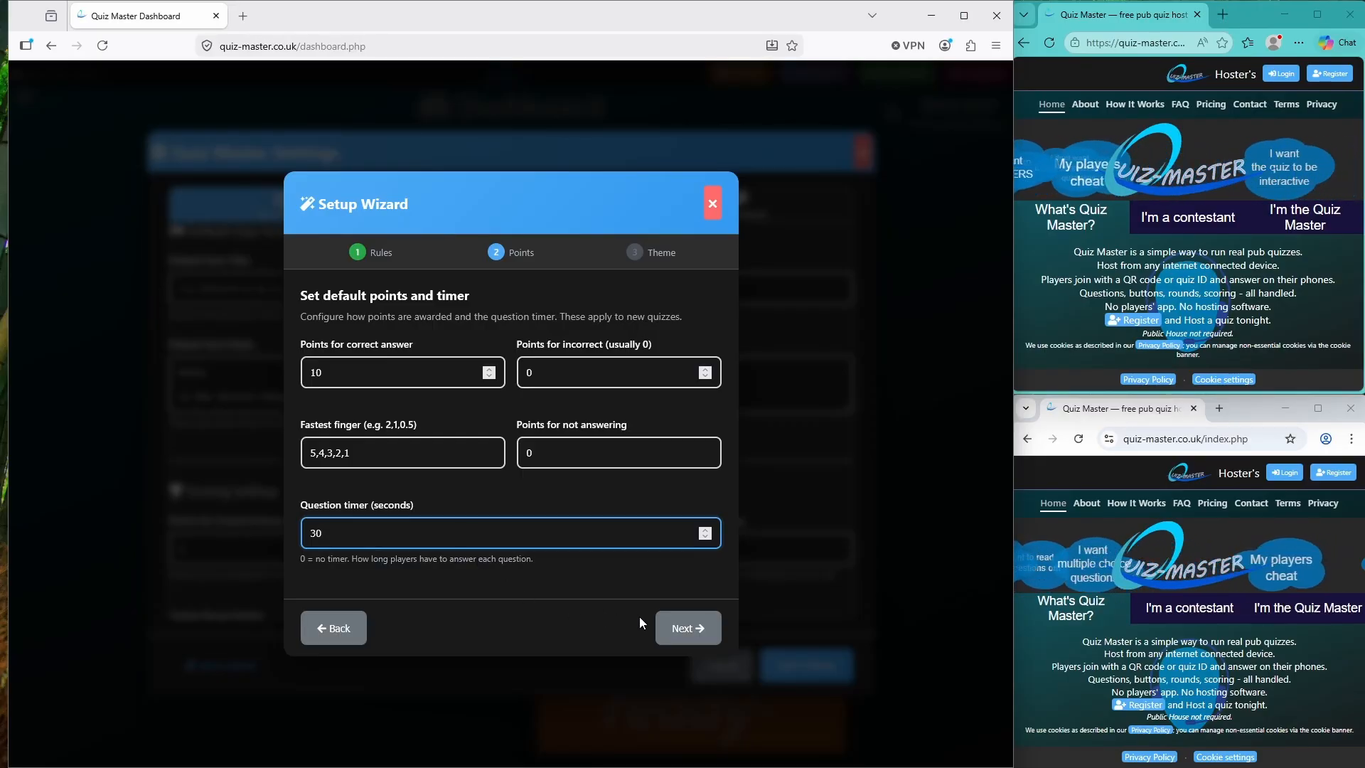
Preview the Pub, Quiz Master and Rainbow themes, choose Multicoloured, and finish setup
click(684, 628)
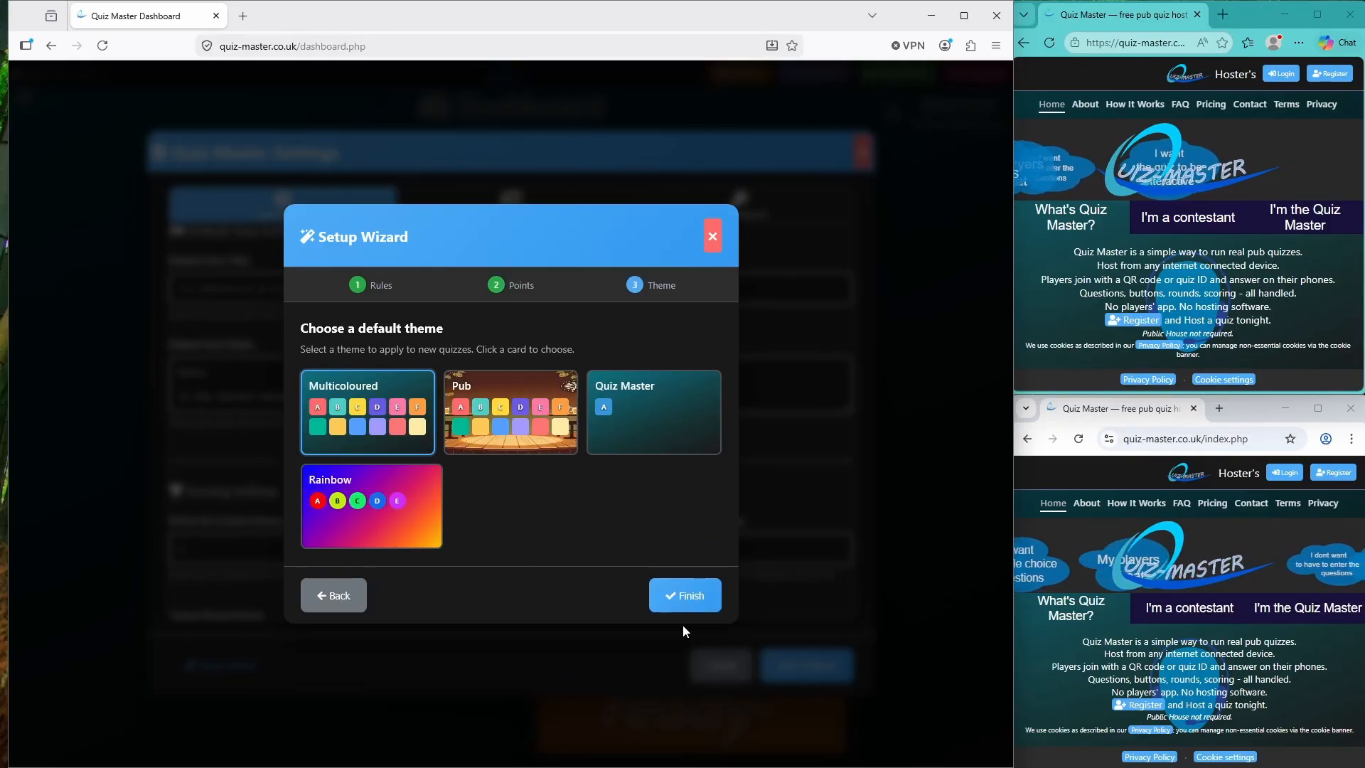
click(501, 435)
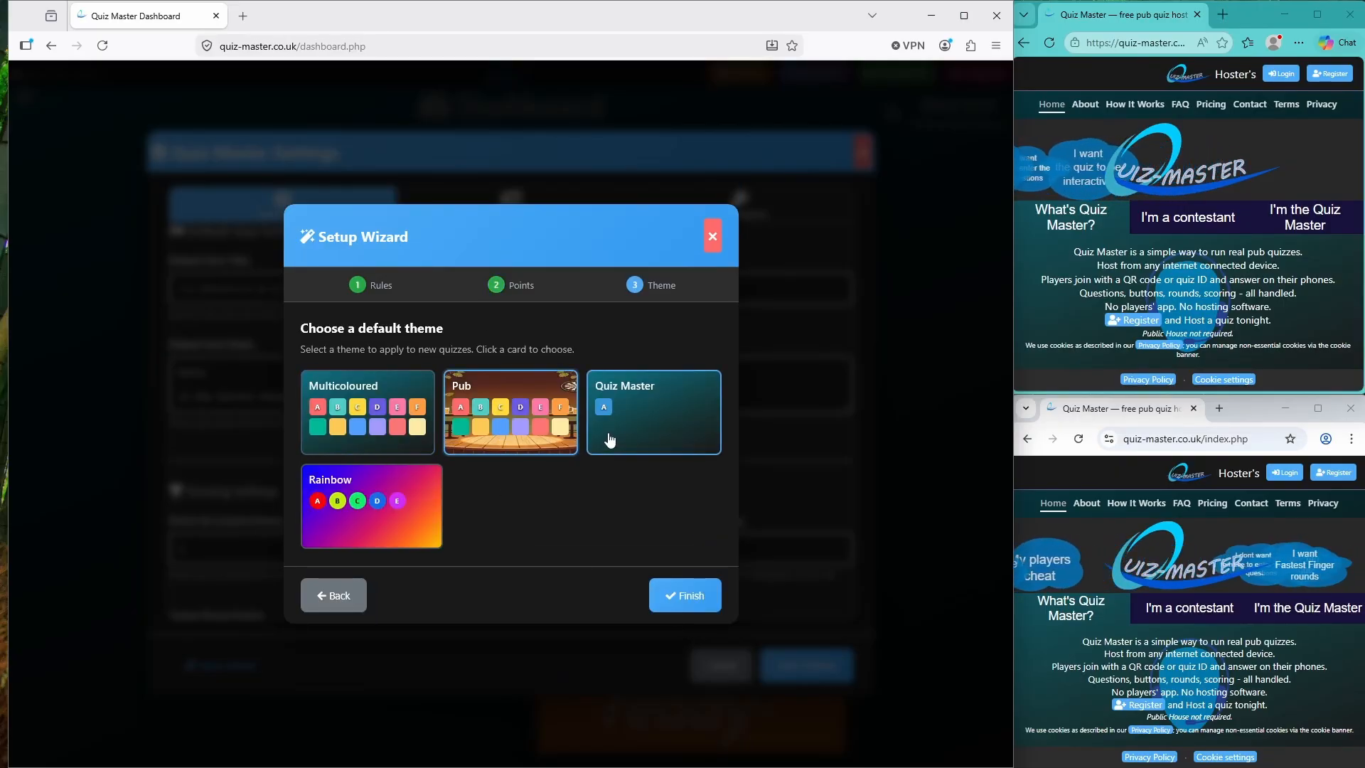
click(608, 438)
click(408, 511)
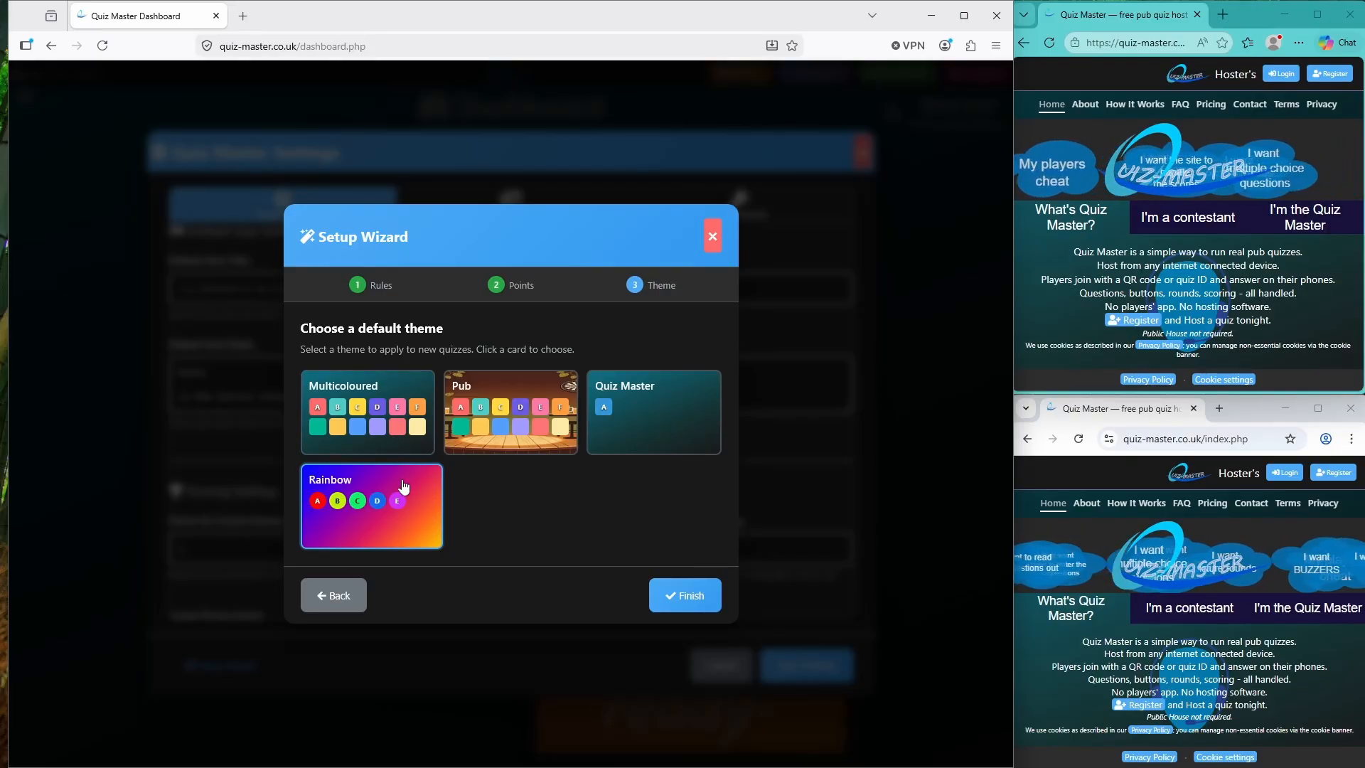
click(396, 400)
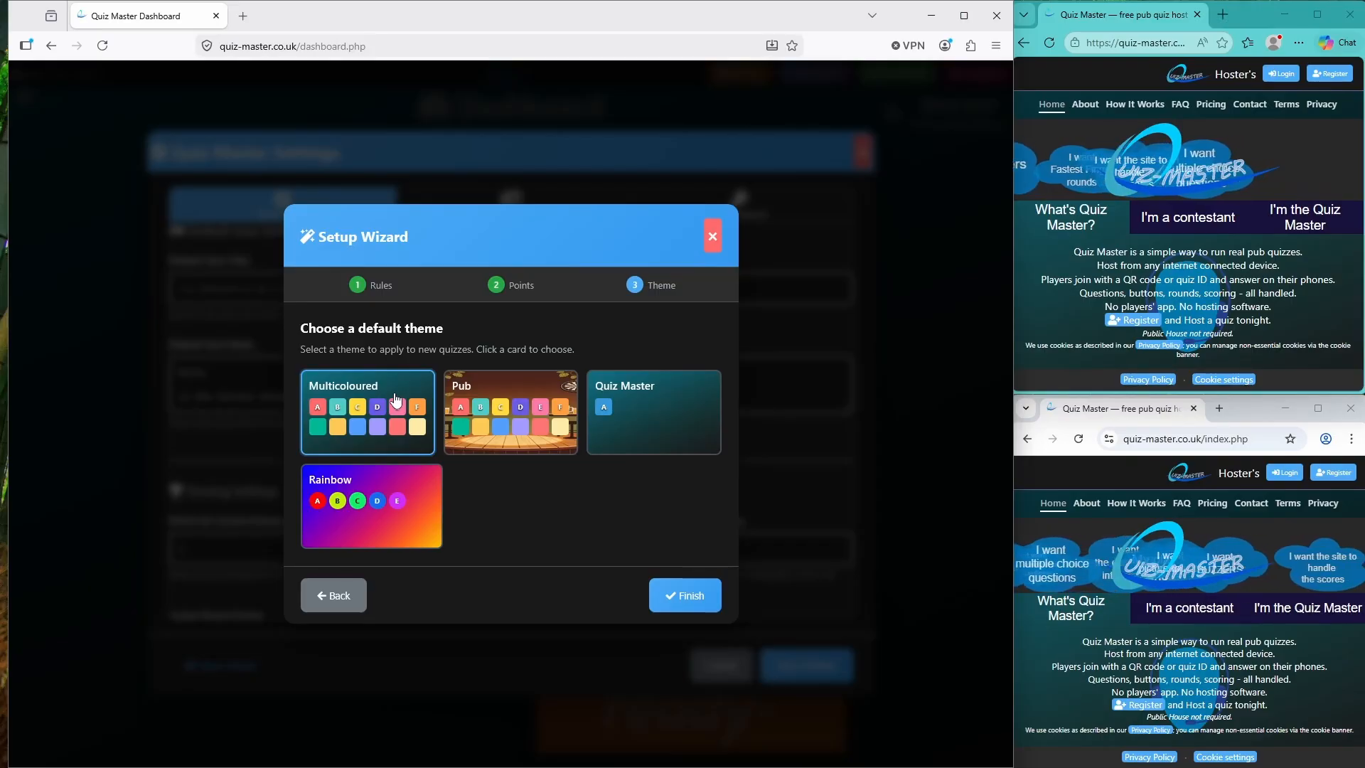
click(667, 603)
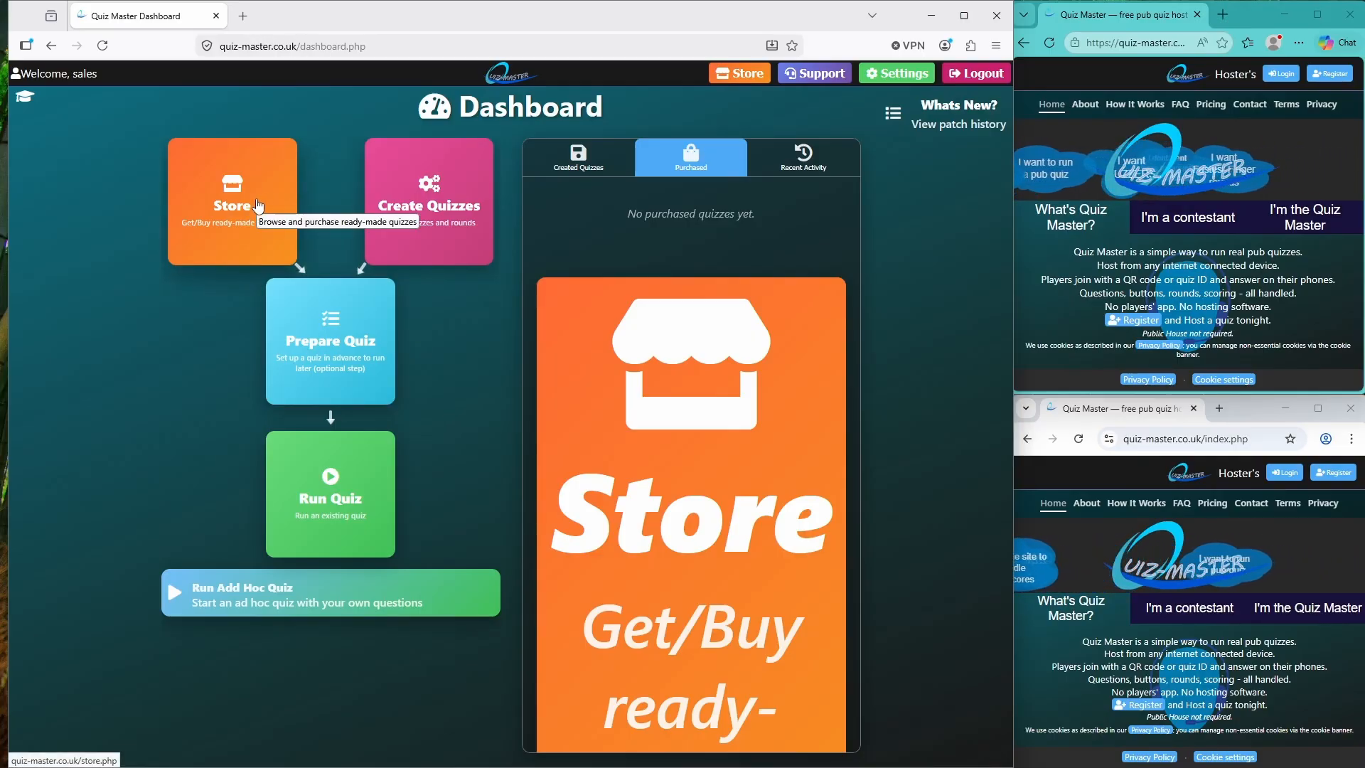
Get the Free Easy Quiz for free from the Store and confirm the purchase
click(257, 205)
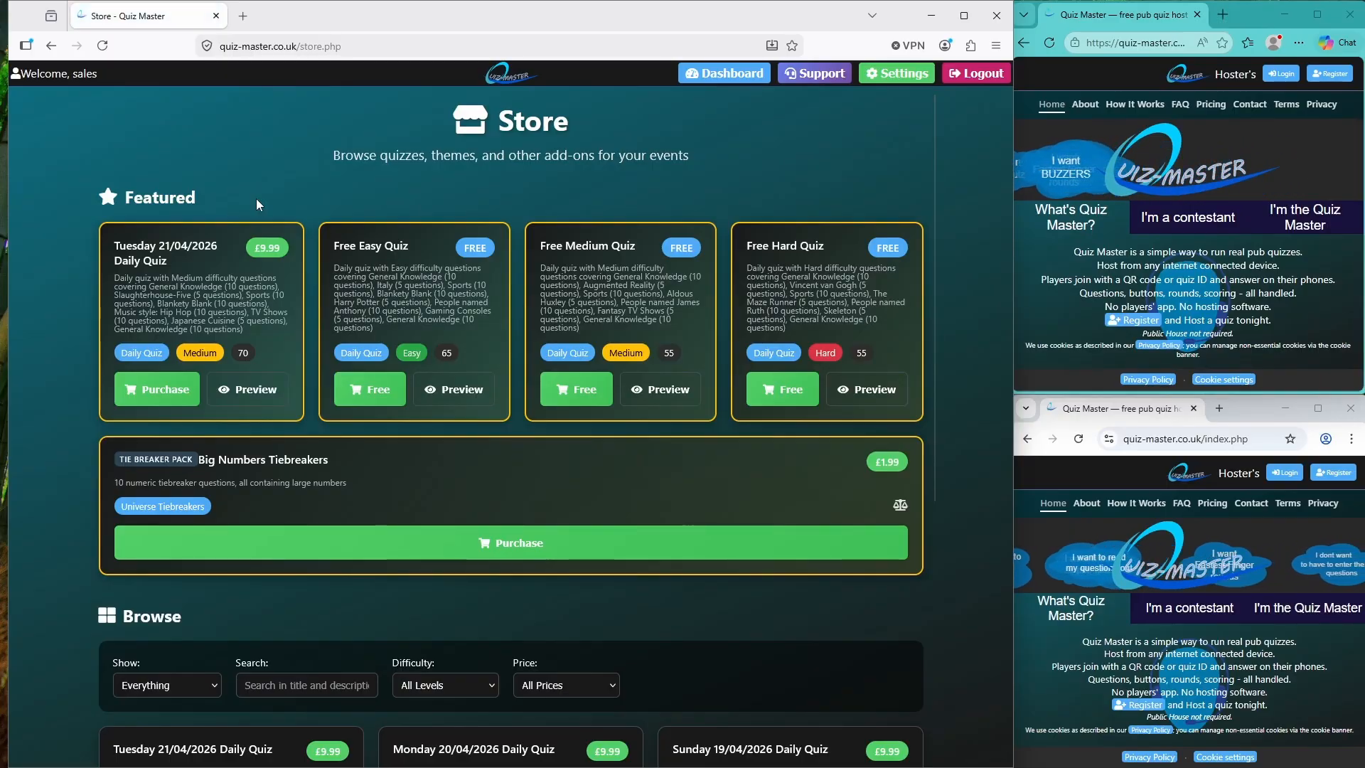
scroll(385, 345, down, 5)
scroll(385, 344, up, 3)
scroll(385, 343, up, 3)
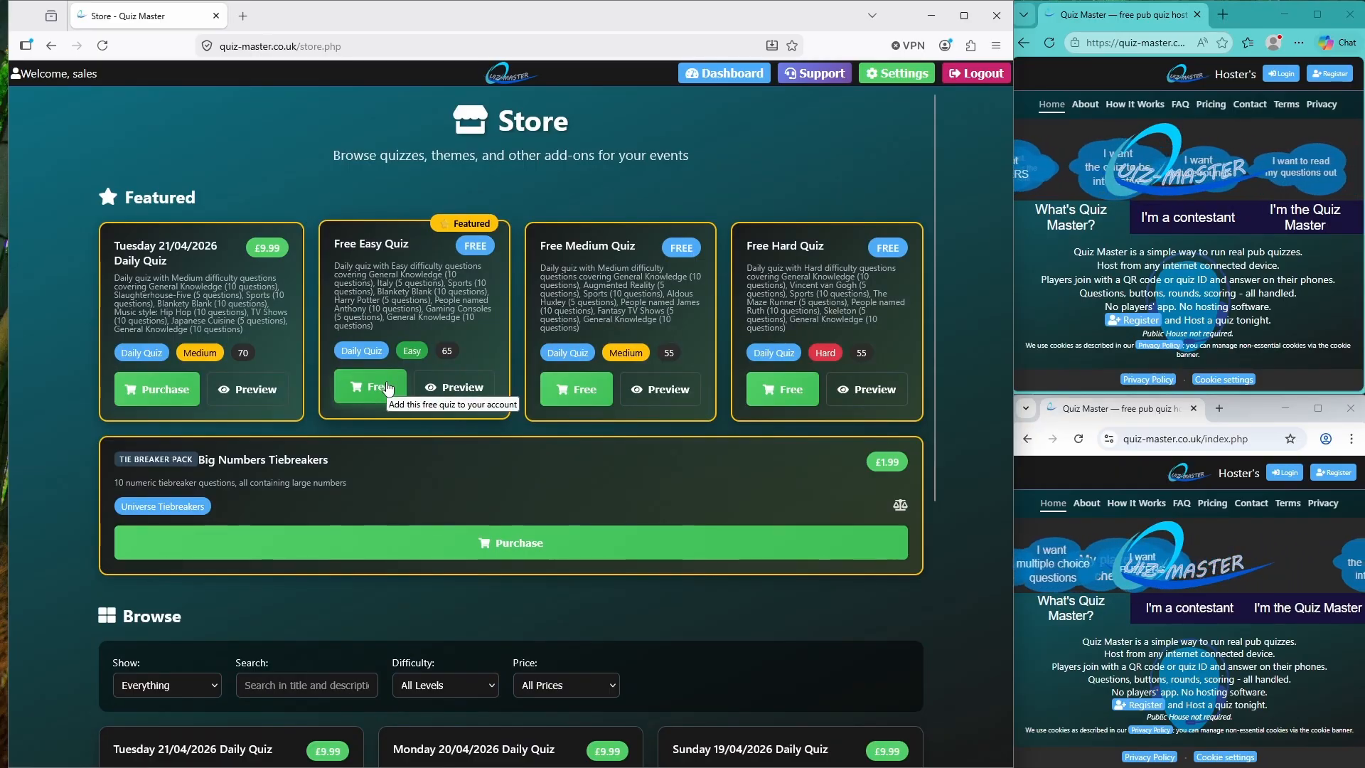
click(376, 396)
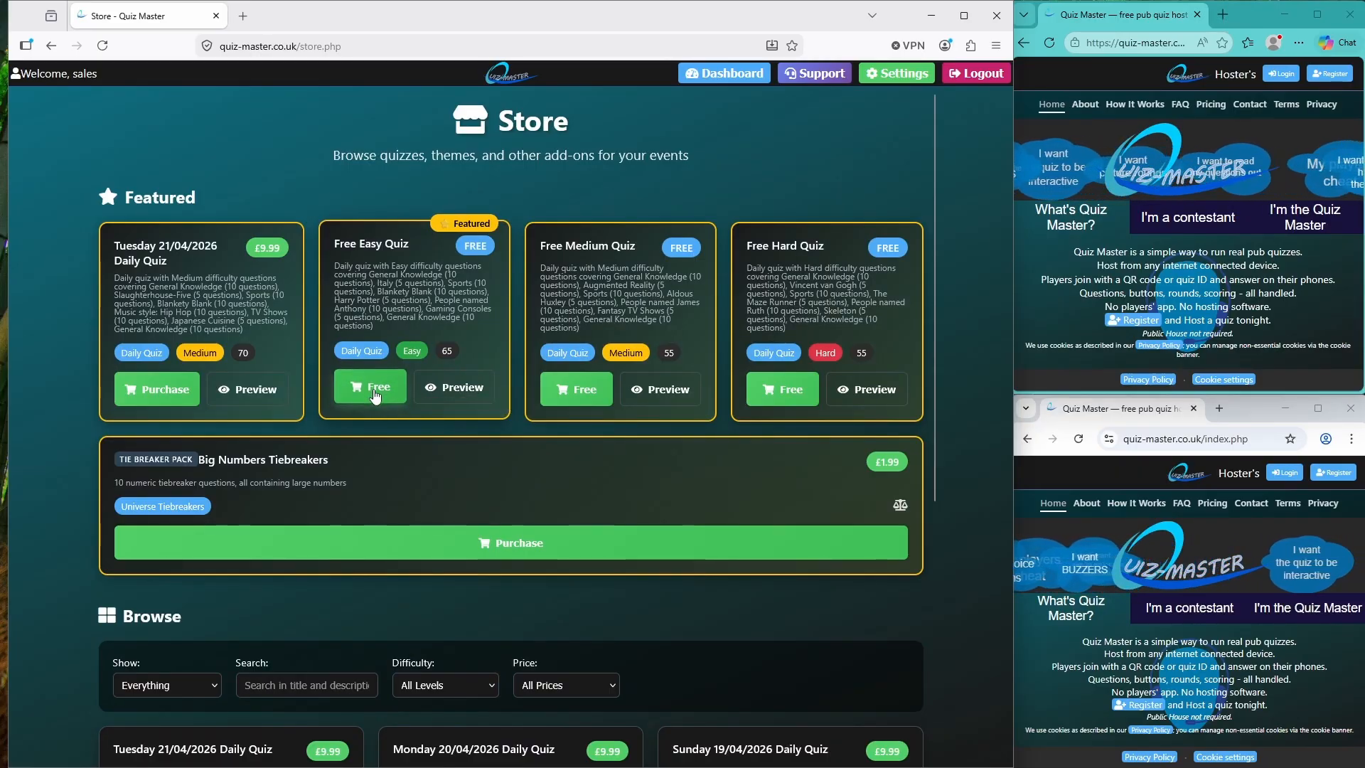
click(376, 396)
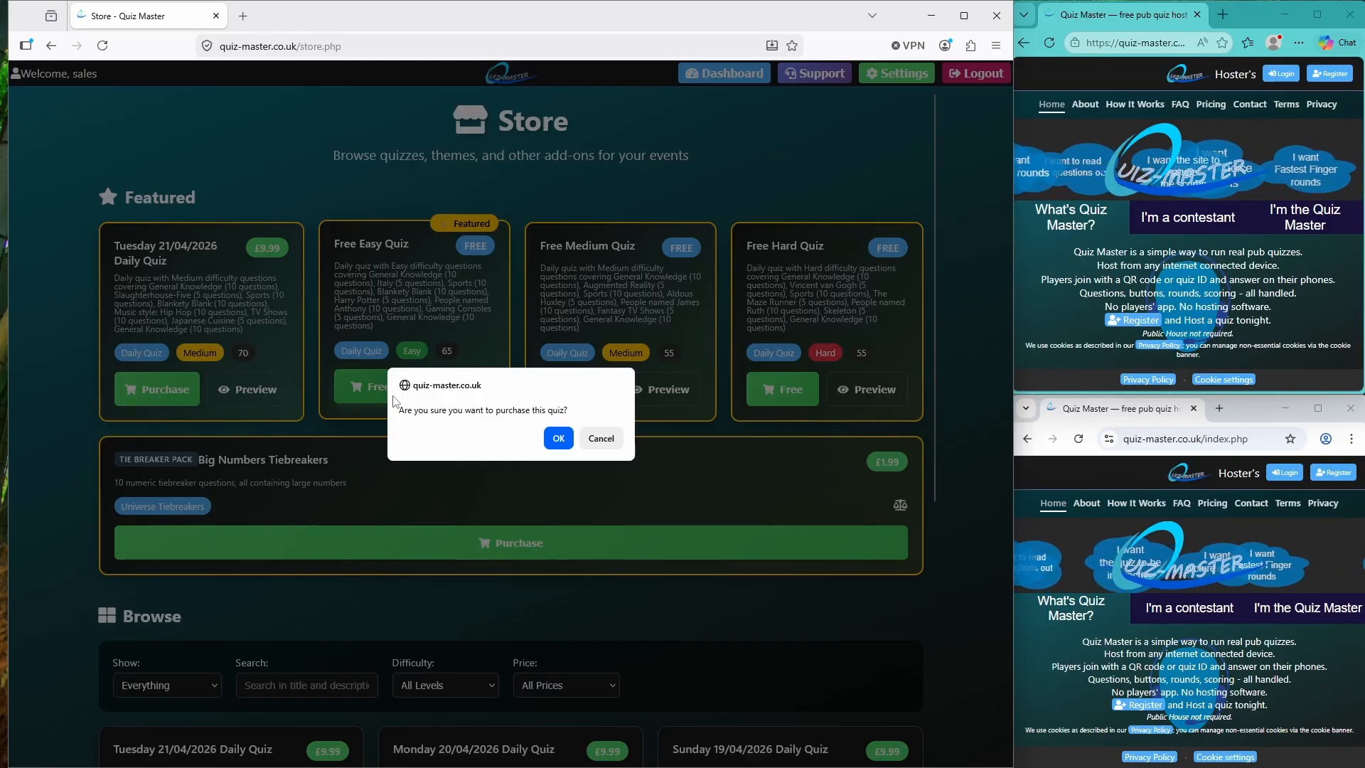
click(559, 440)
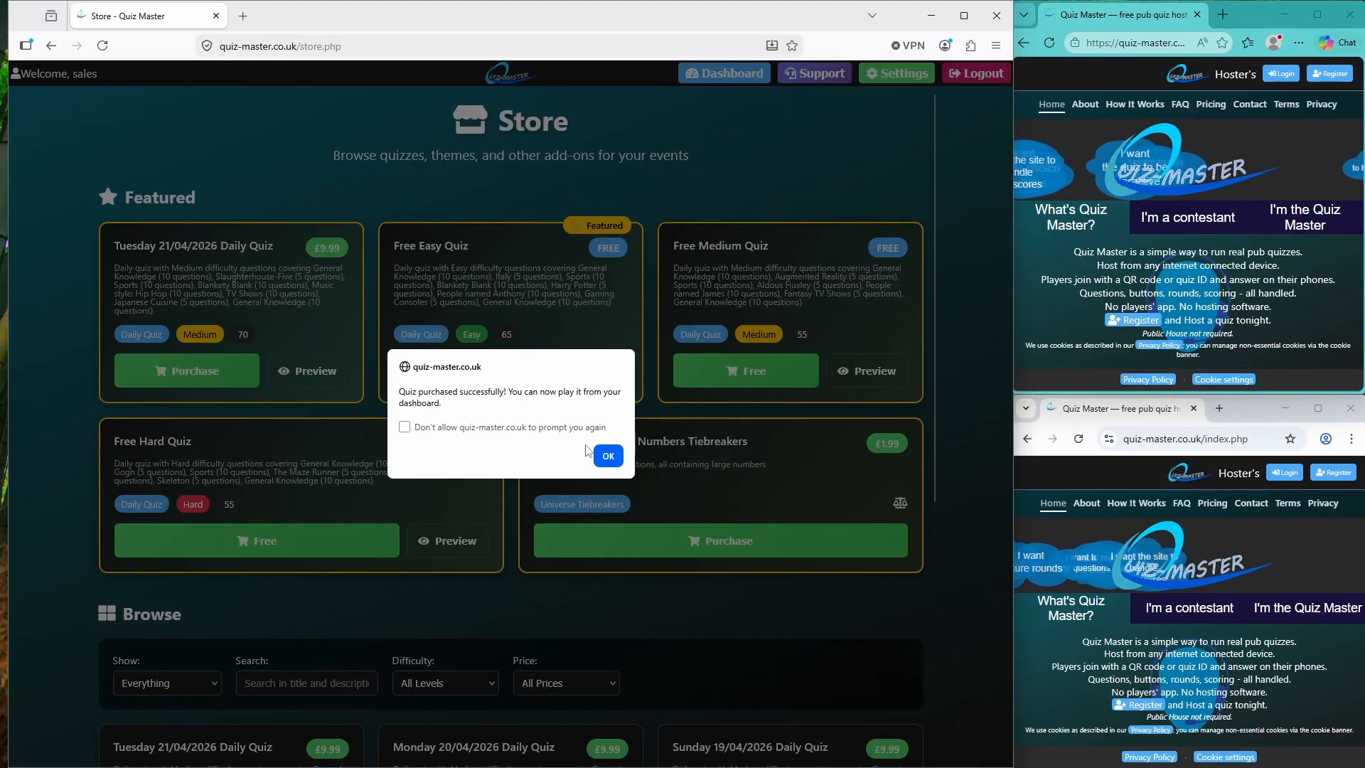
click(607, 457)
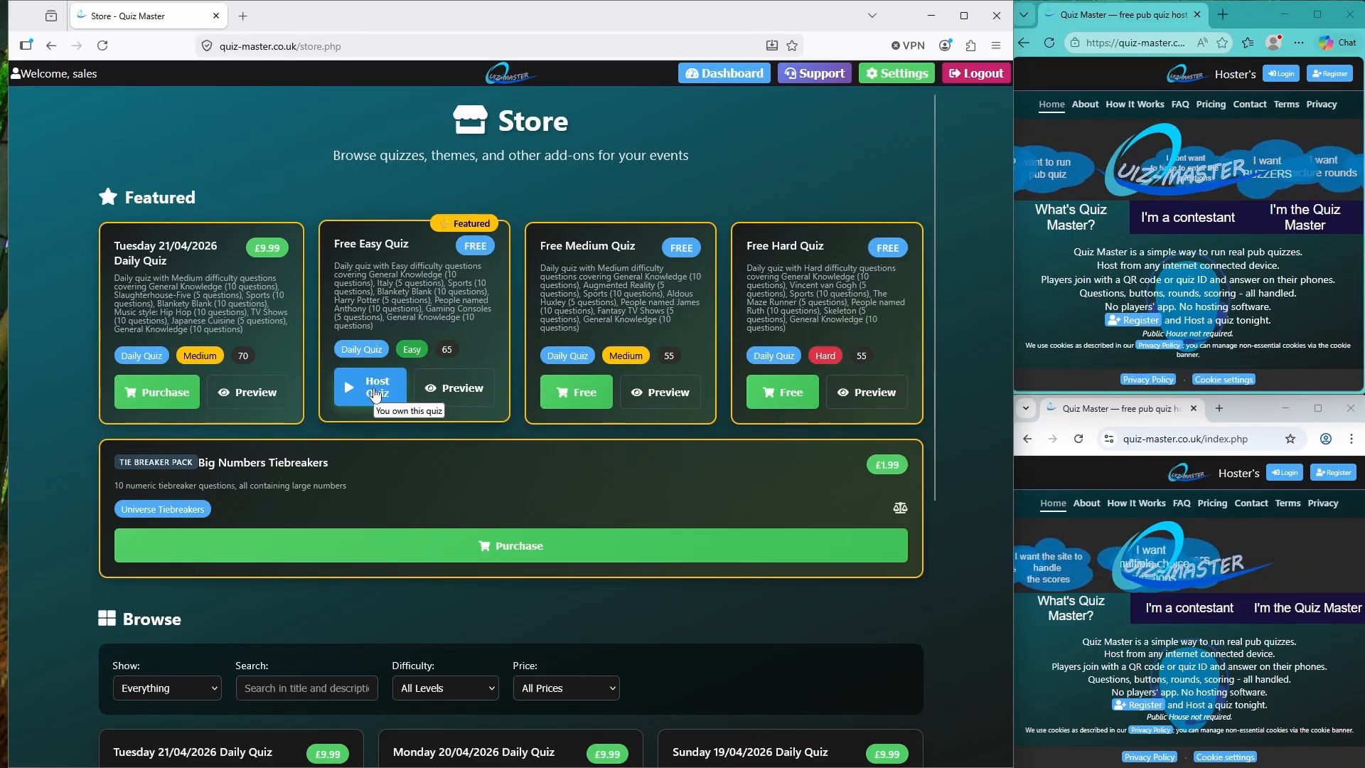
Host the Free Easy Quiz from its Store card
click(375, 394)
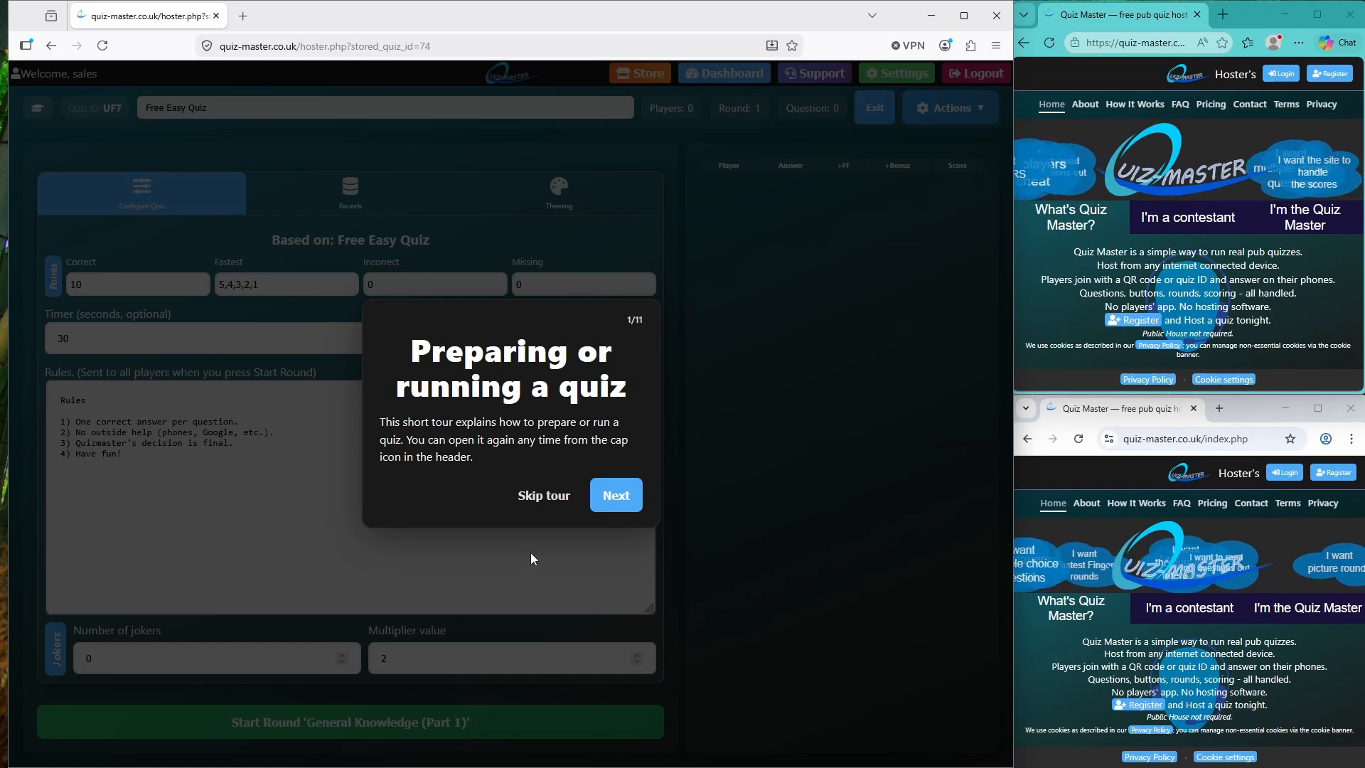
Skip the hosting tour, then show and close the TV cast join screen
click(551, 493)
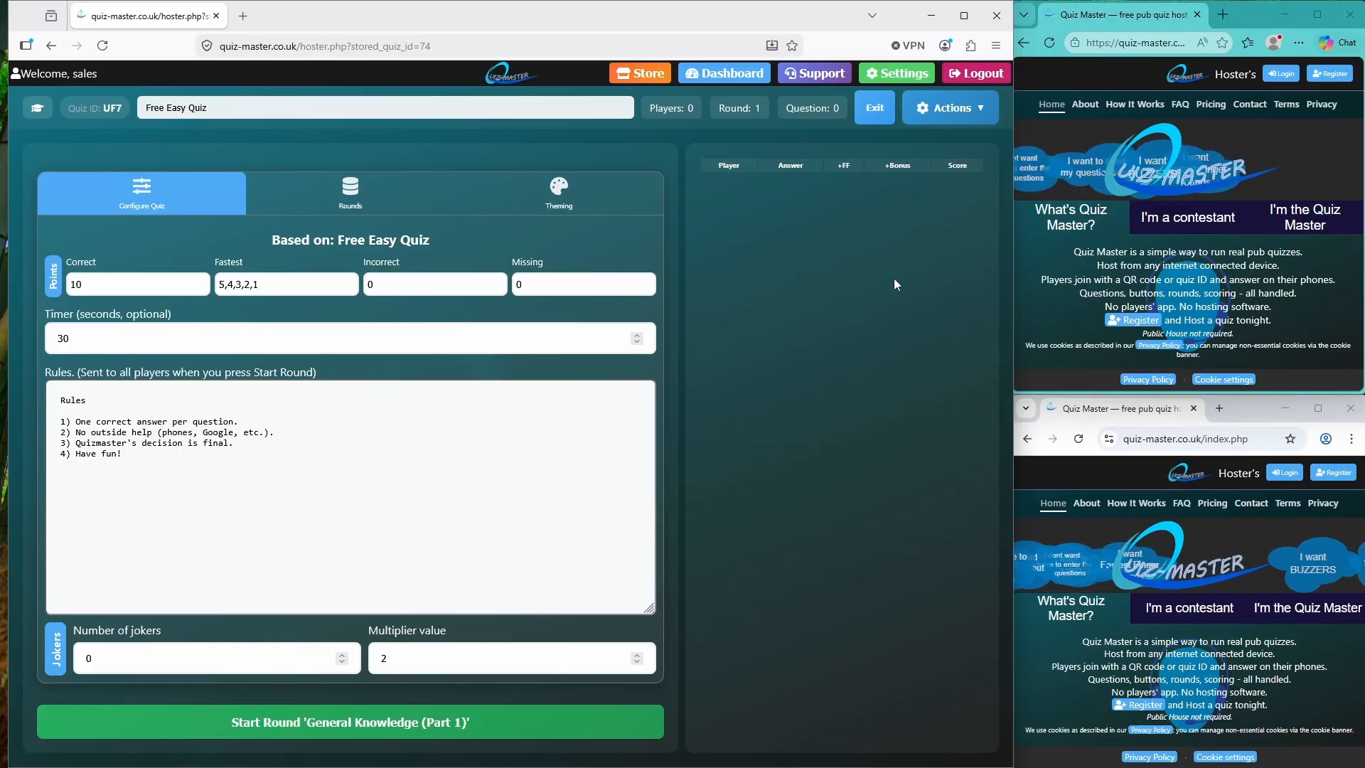
click(960, 111)
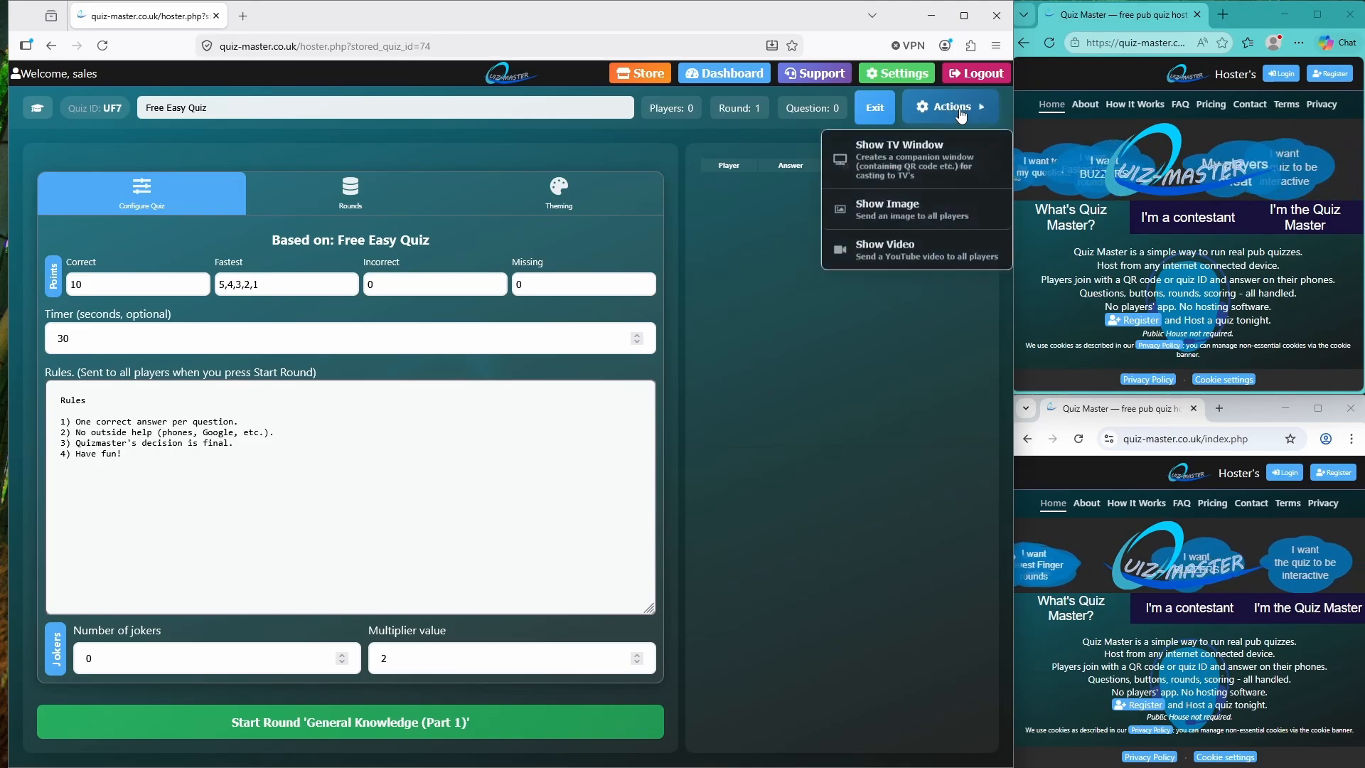
click(933, 152)
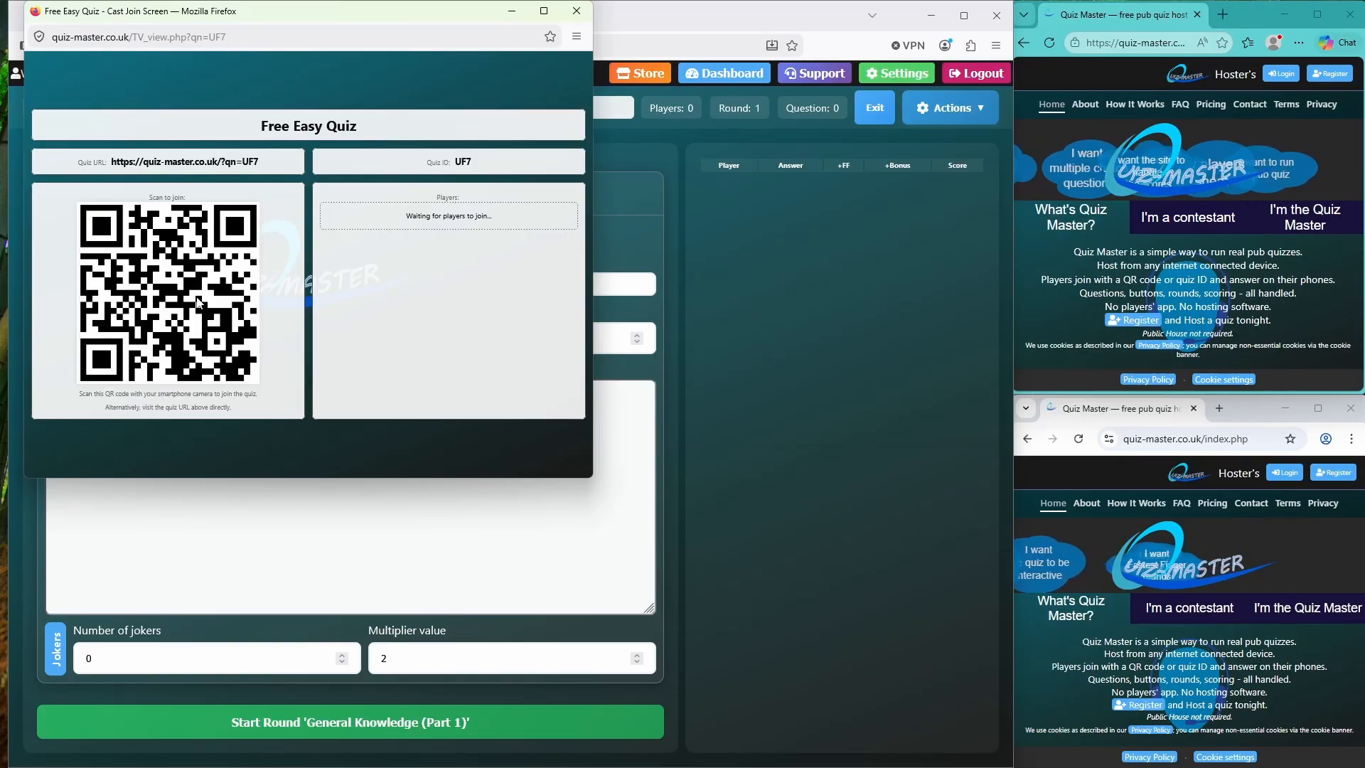
click(582, 15)
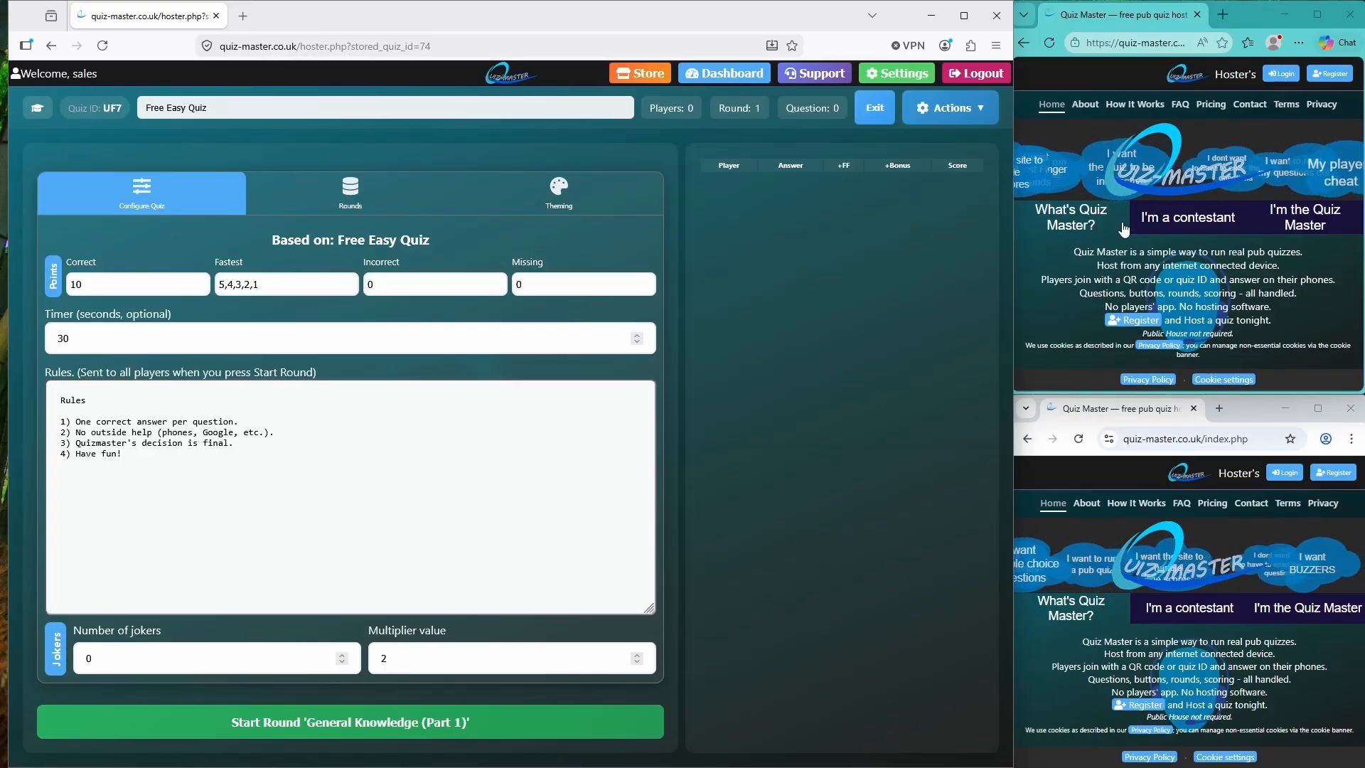
Enter quiz ID UF7 in the join forms of both player windows
click(1202, 216)
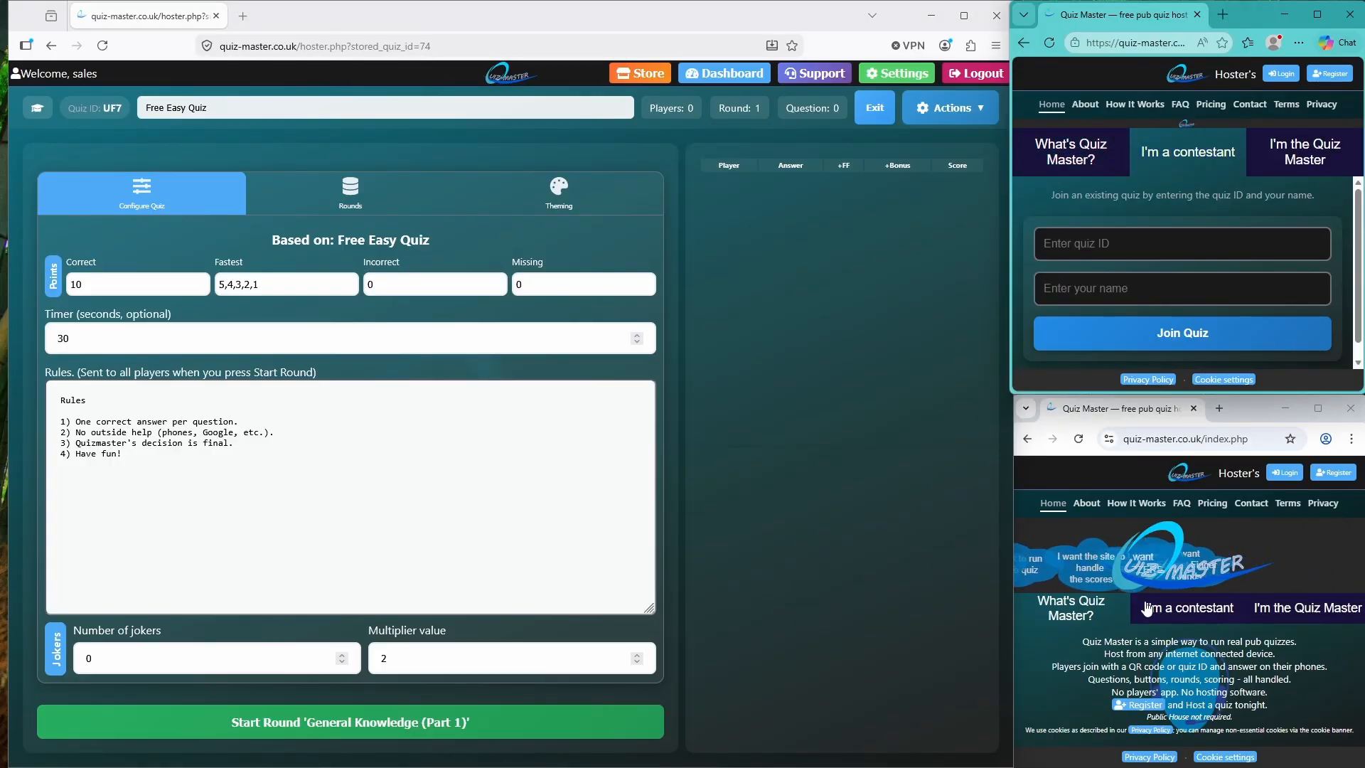
click(1176, 610)
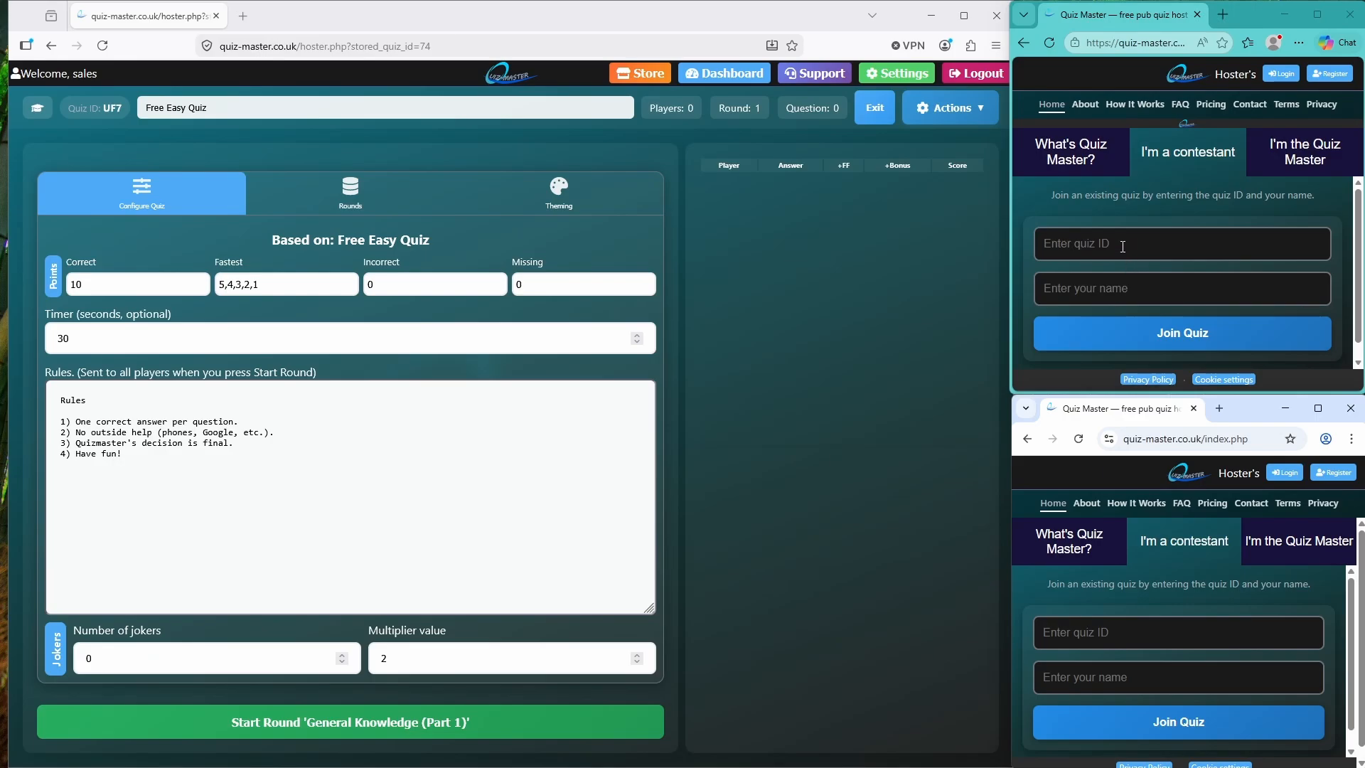
click(1123, 246)
text(UF7)
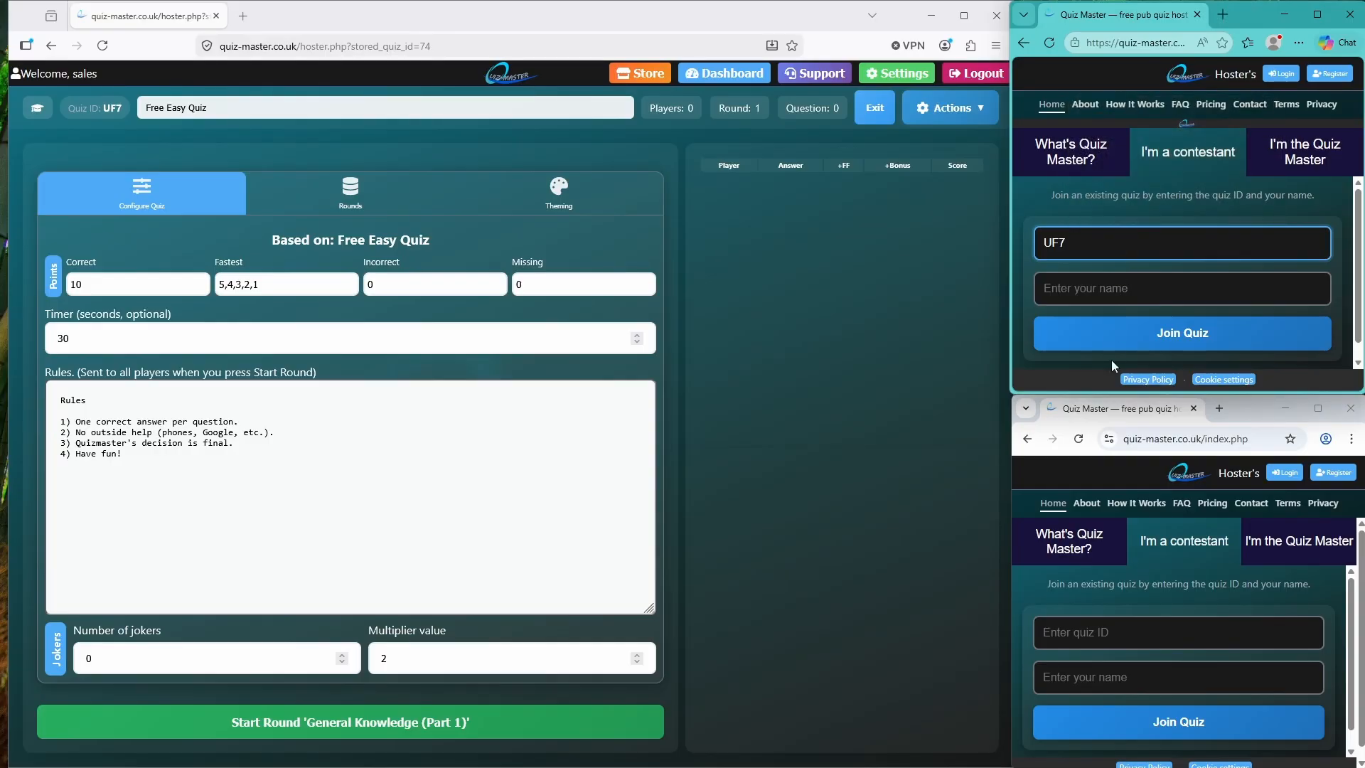
click(1088, 630)
text(UF7)
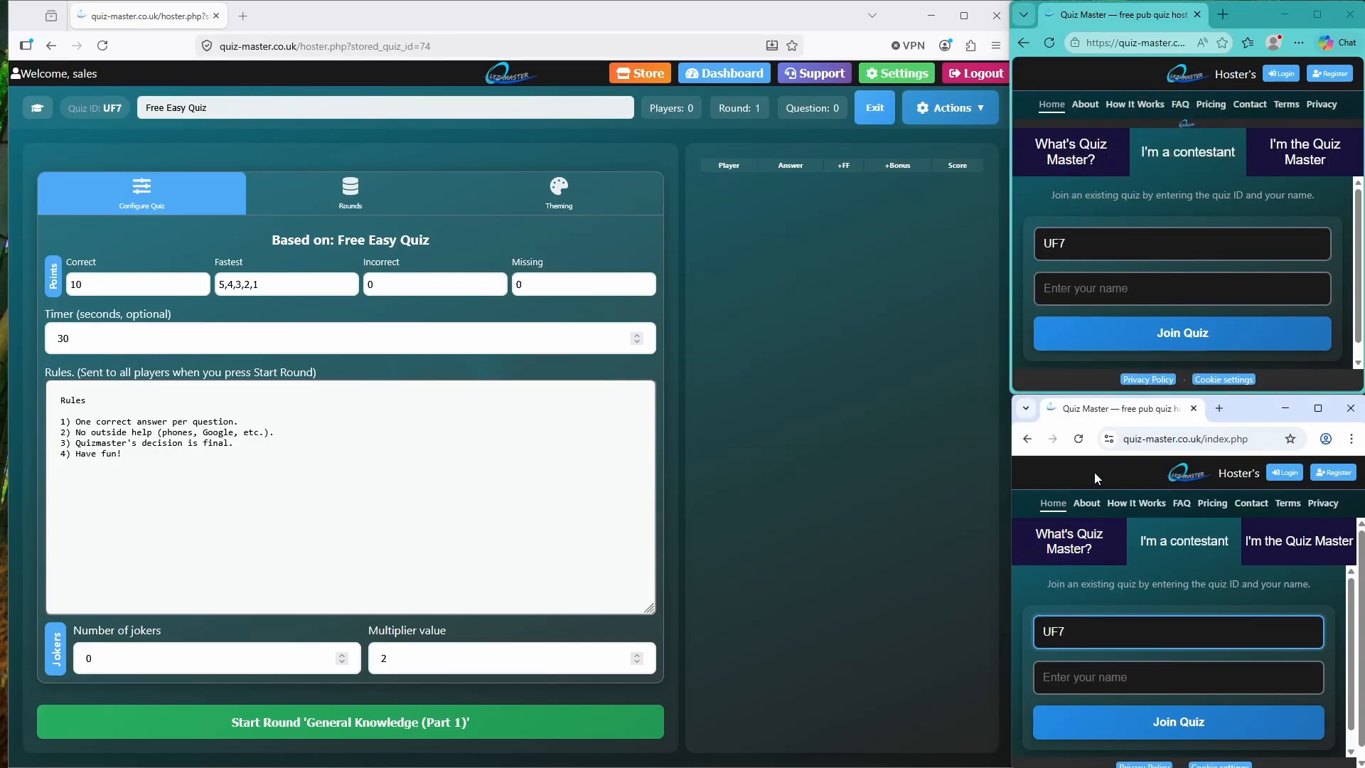
Join as 'Player 1' and 'Player 2', confirming the second player's logo
click(1110, 289)
text(Player 1)
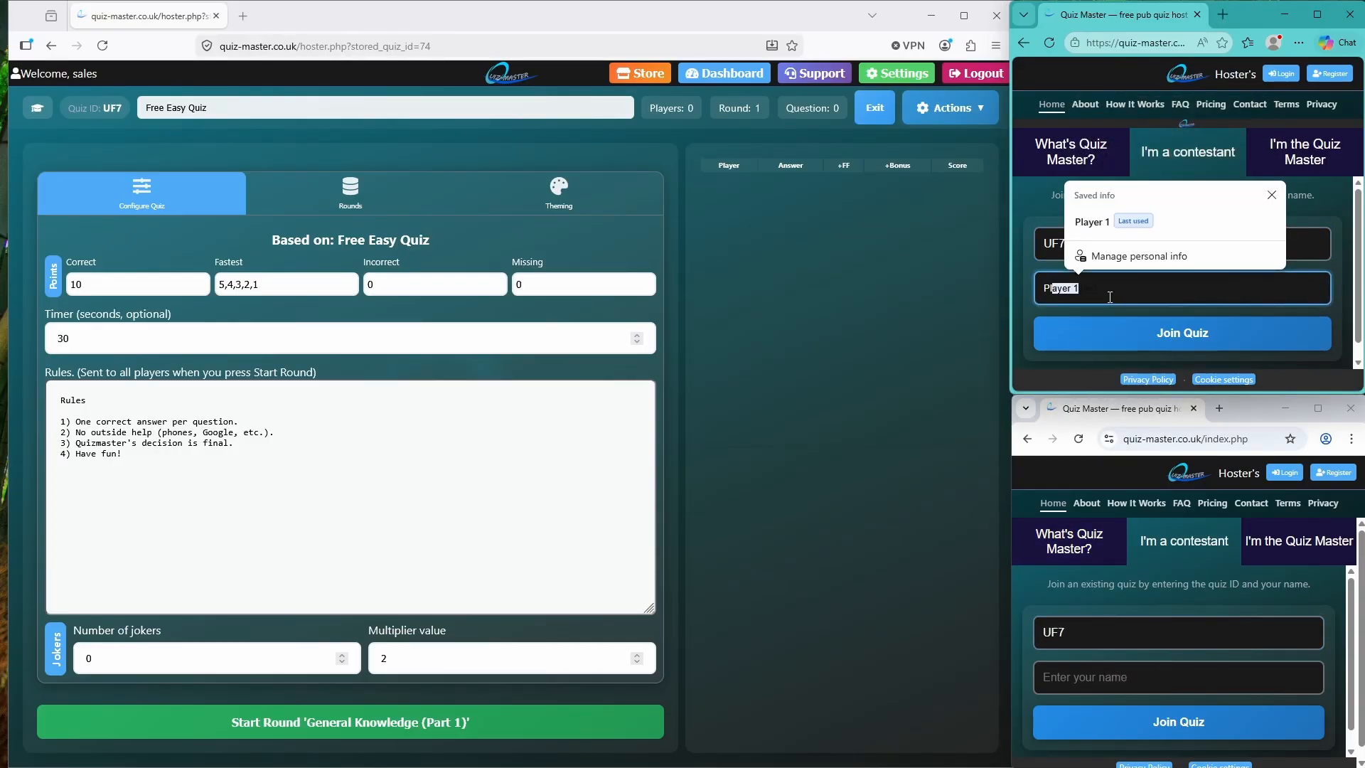
click(1110, 332)
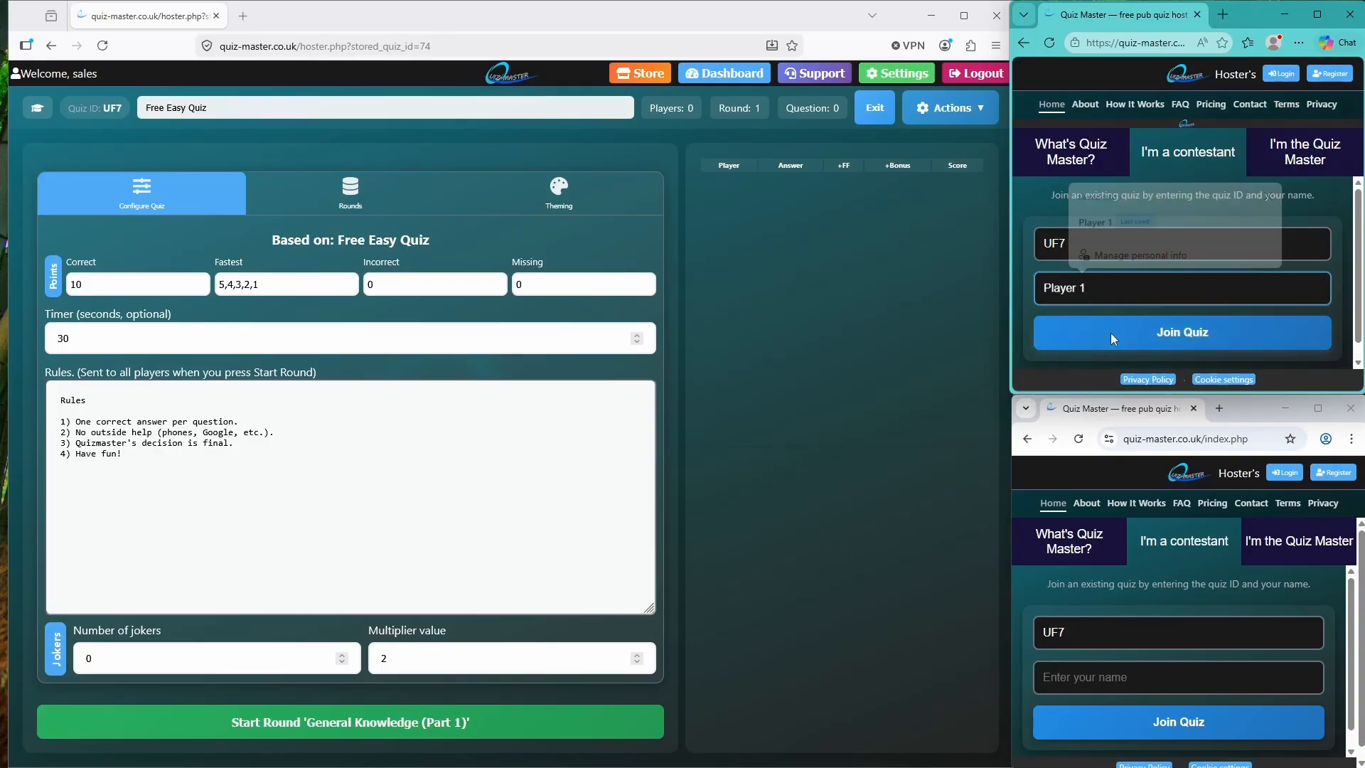
click(1073, 684)
text(Player 2)
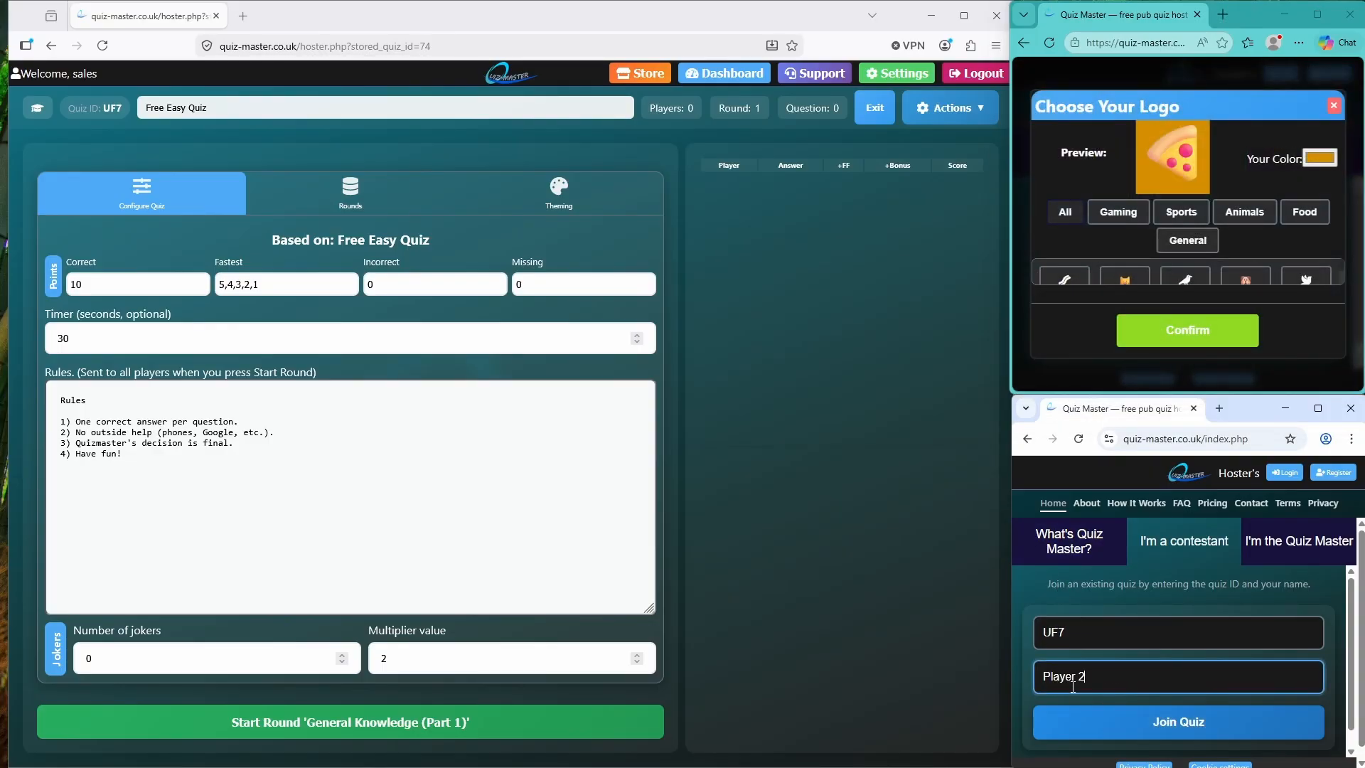
click(1117, 719)
click(1225, 326)
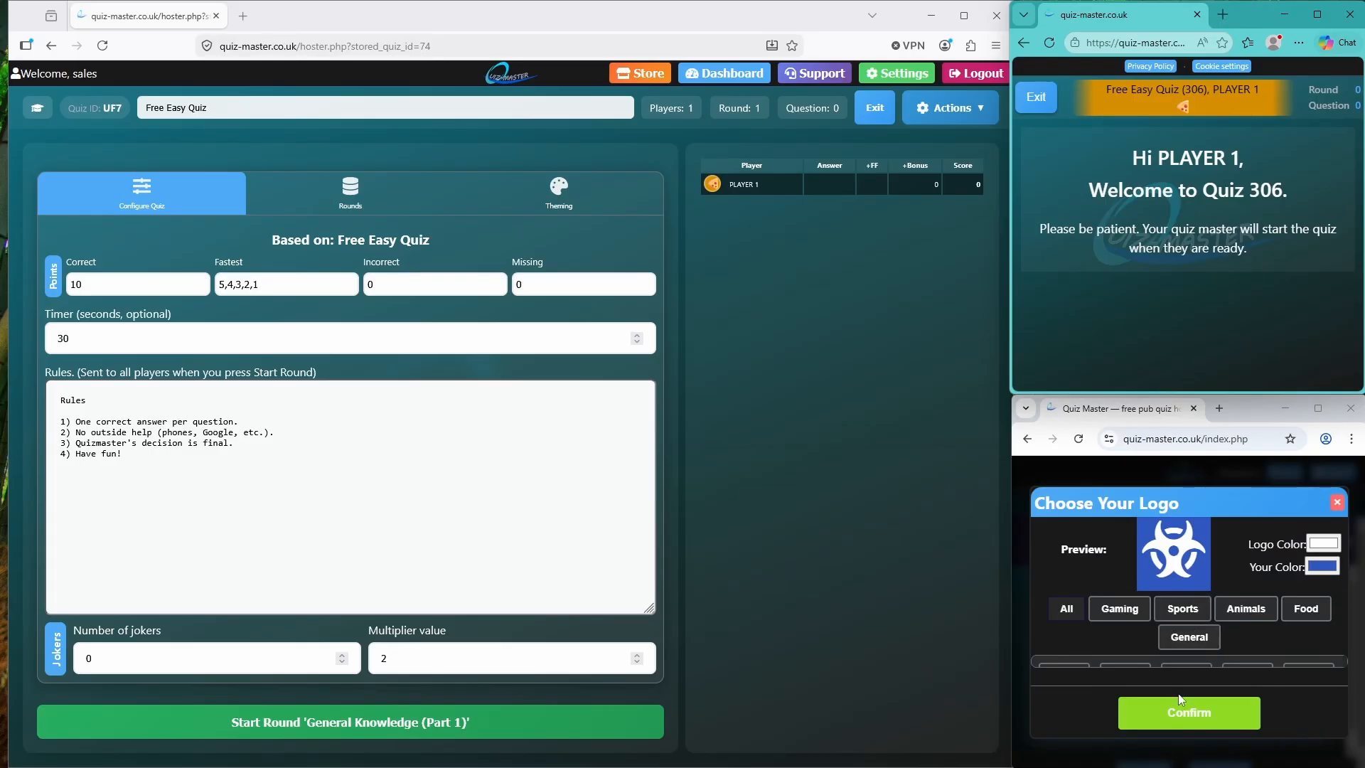
click(1182, 711)
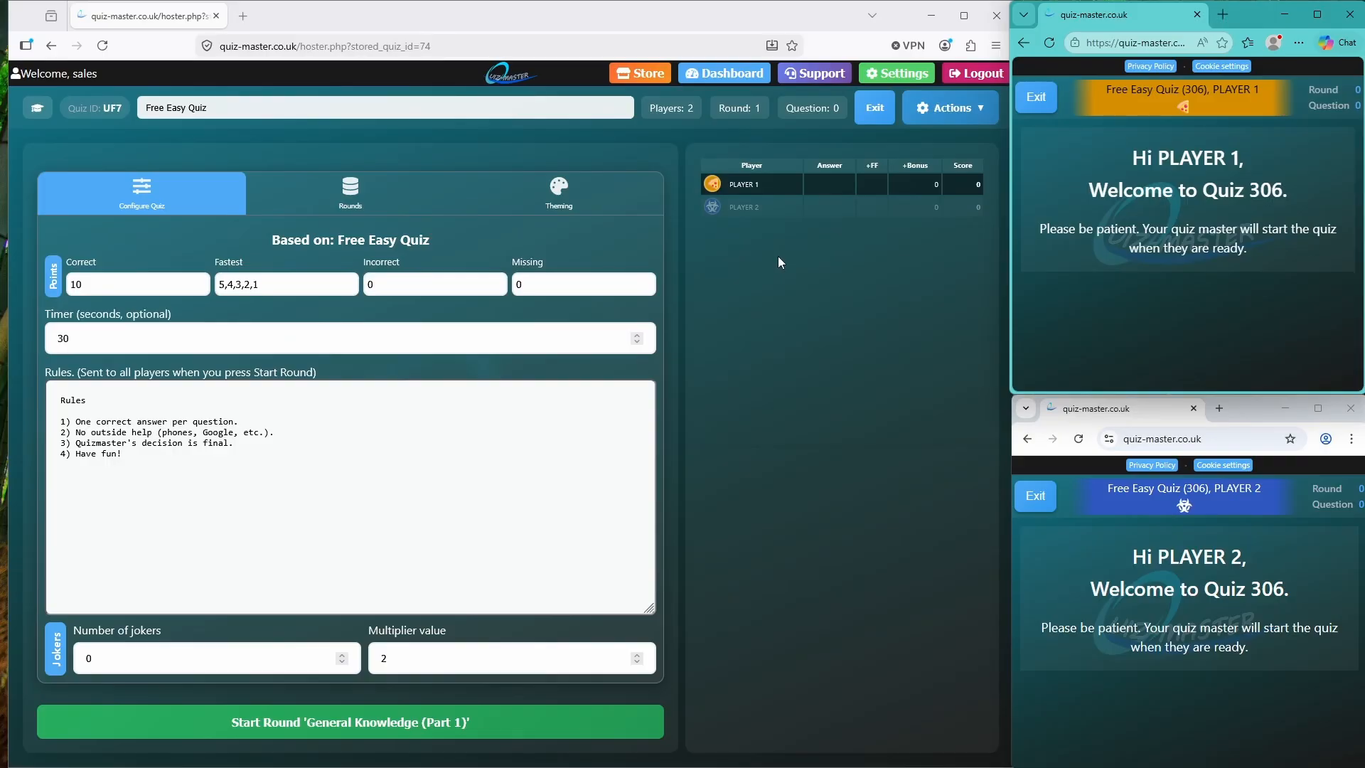
Start the round, send the UK capital question, answer London and Belfast, then mark answers
click(356, 723)
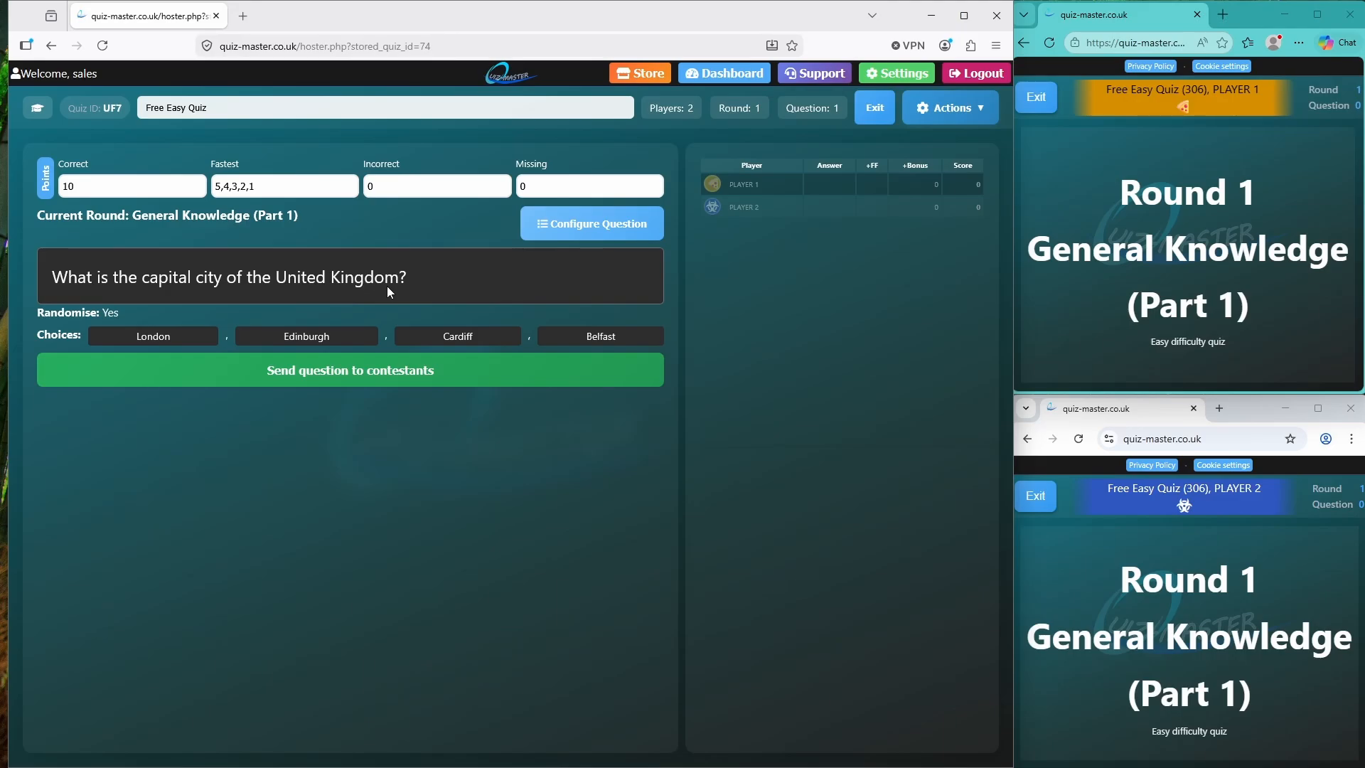
click(369, 381)
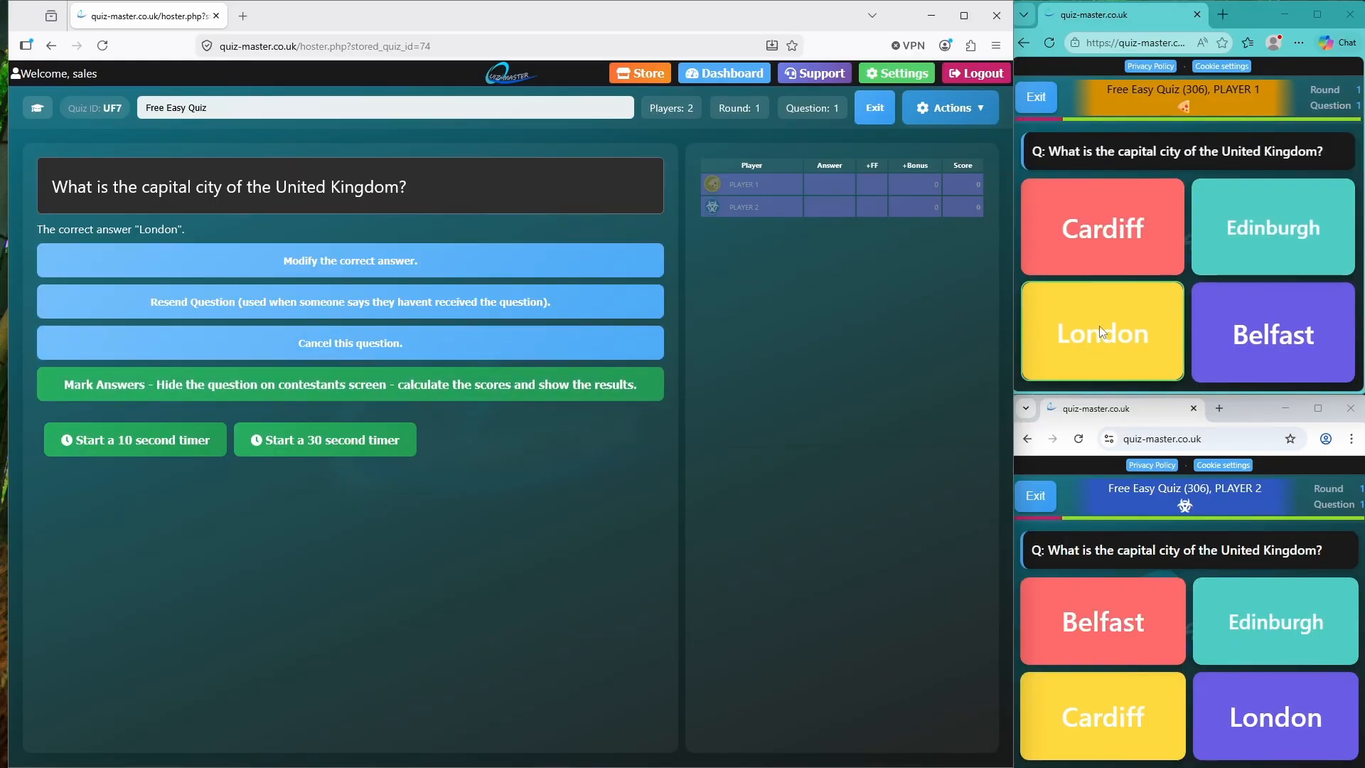
click(1124, 331)
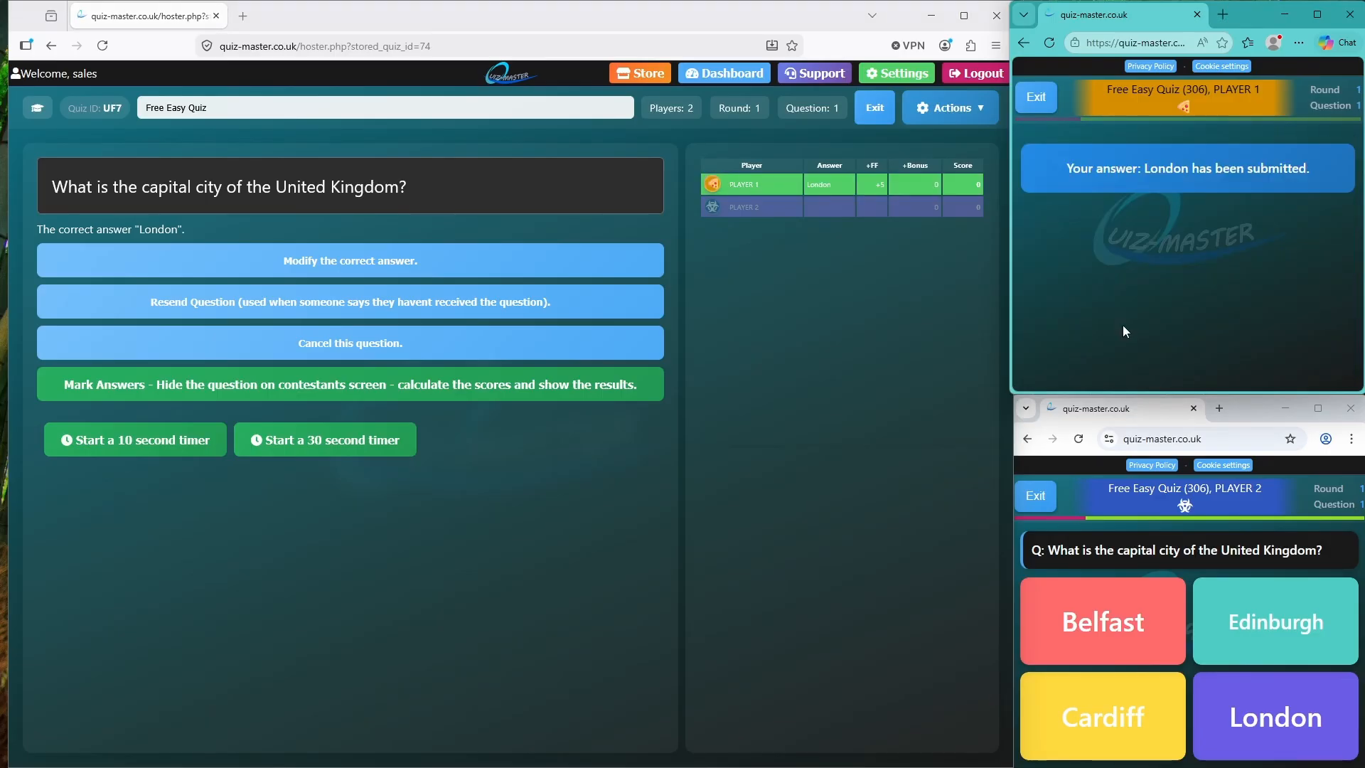
click(1120, 633)
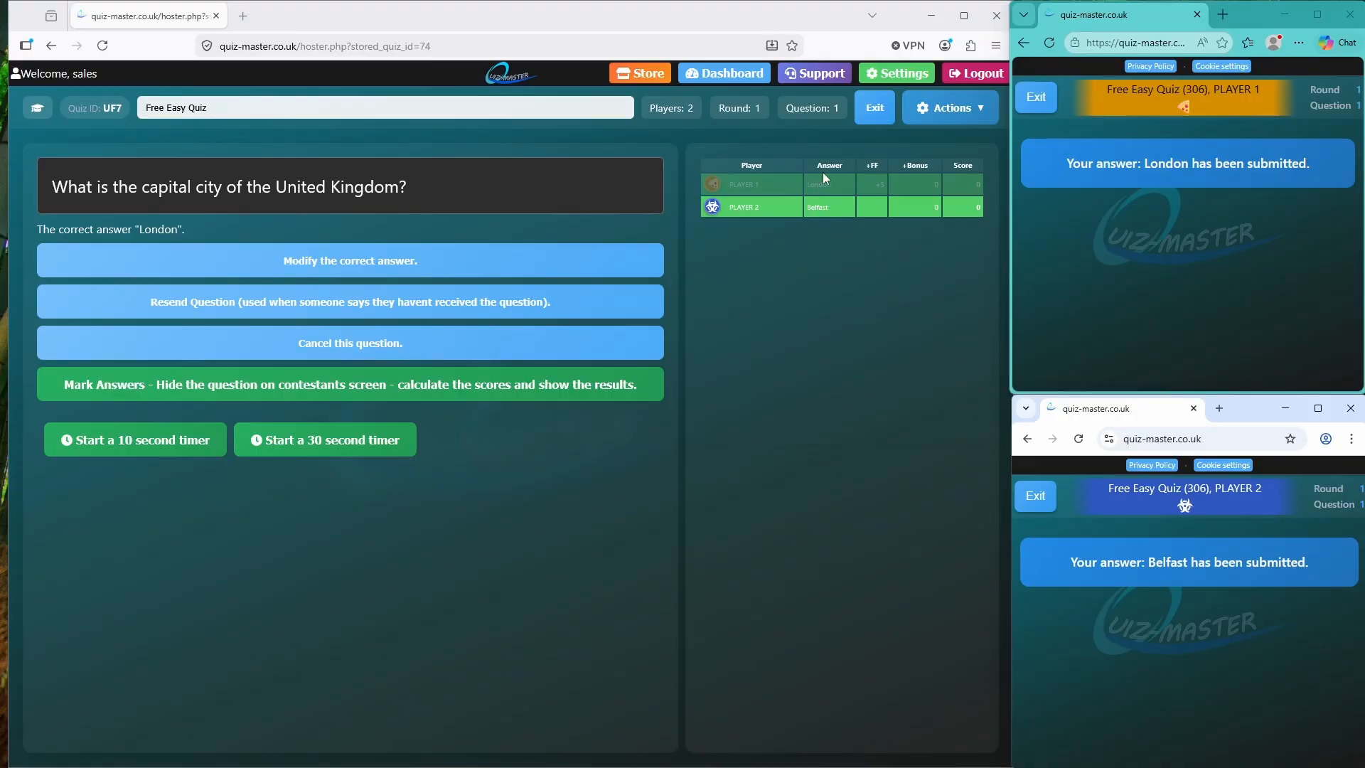
click(408, 384)
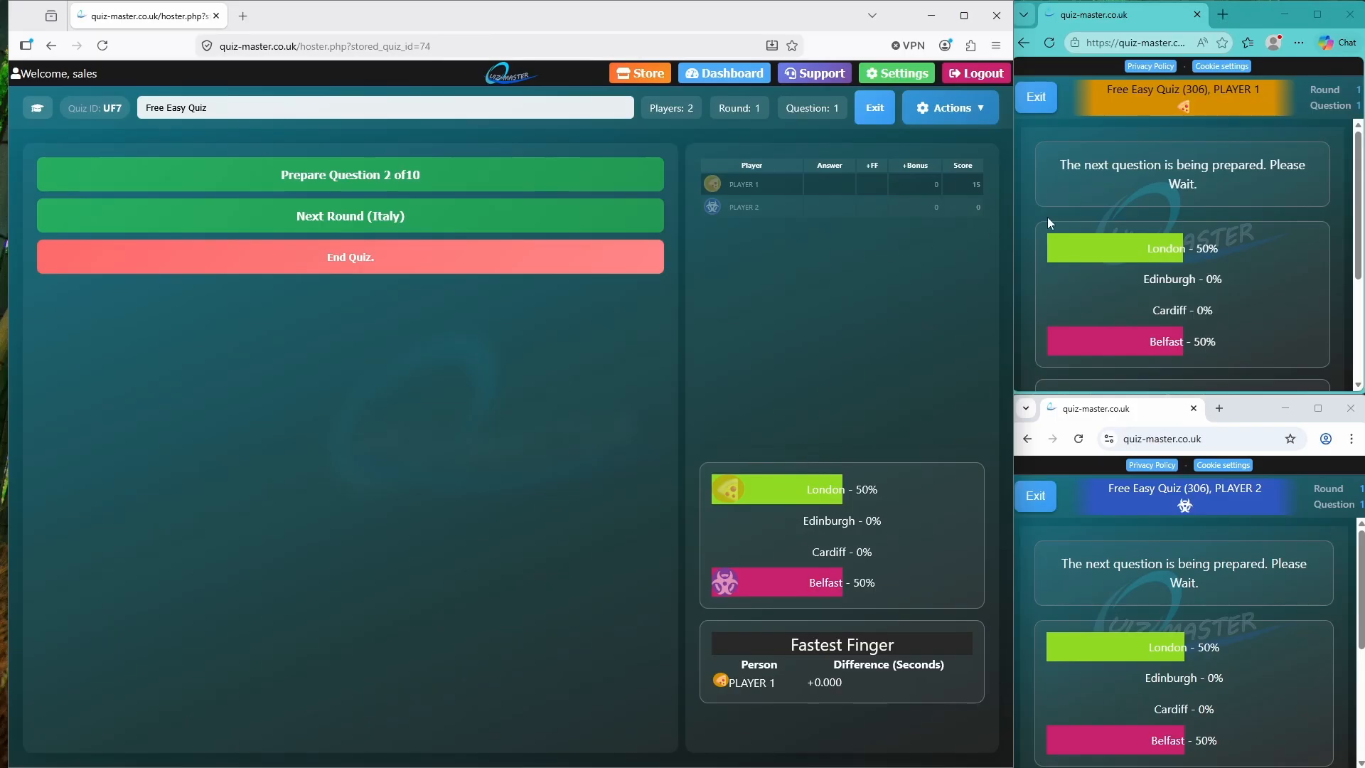
scroll(1155, 252, down, 3)
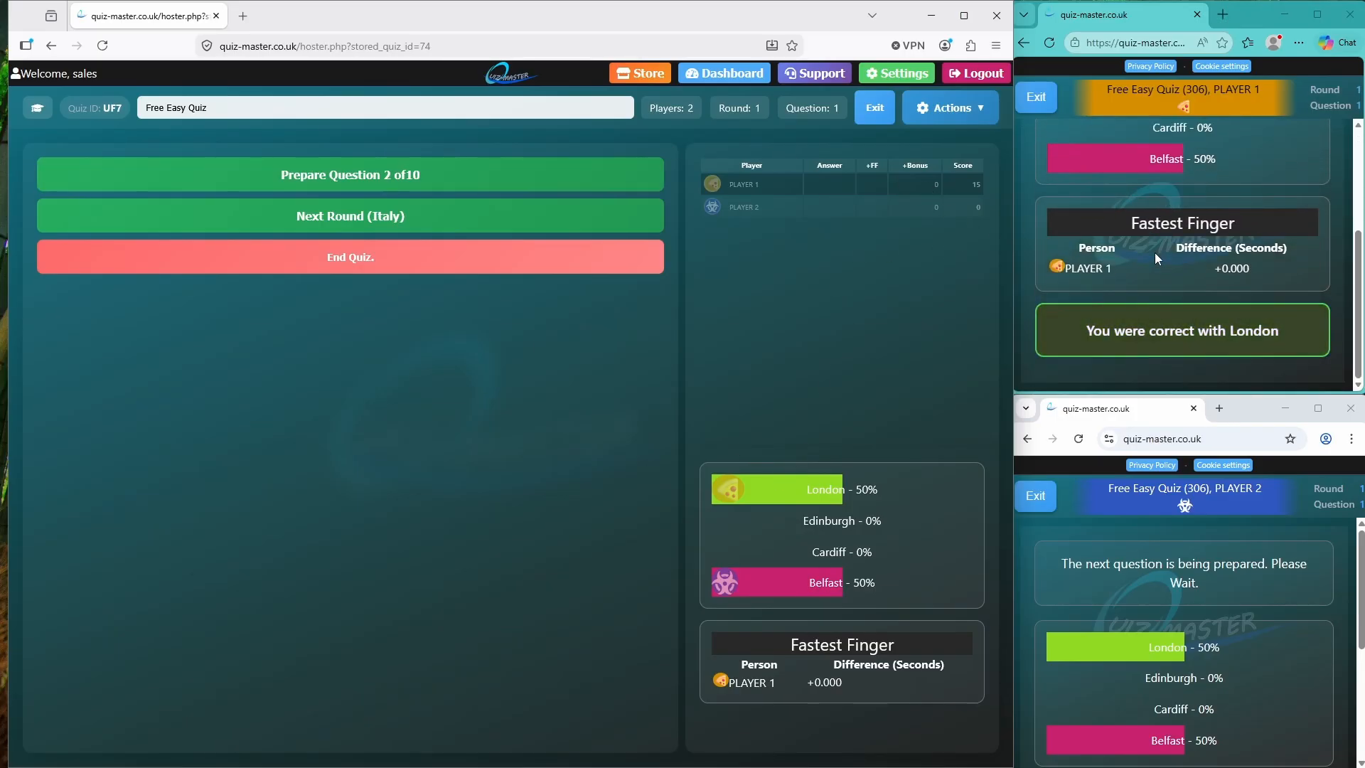
scroll(1155, 253, up, 3)
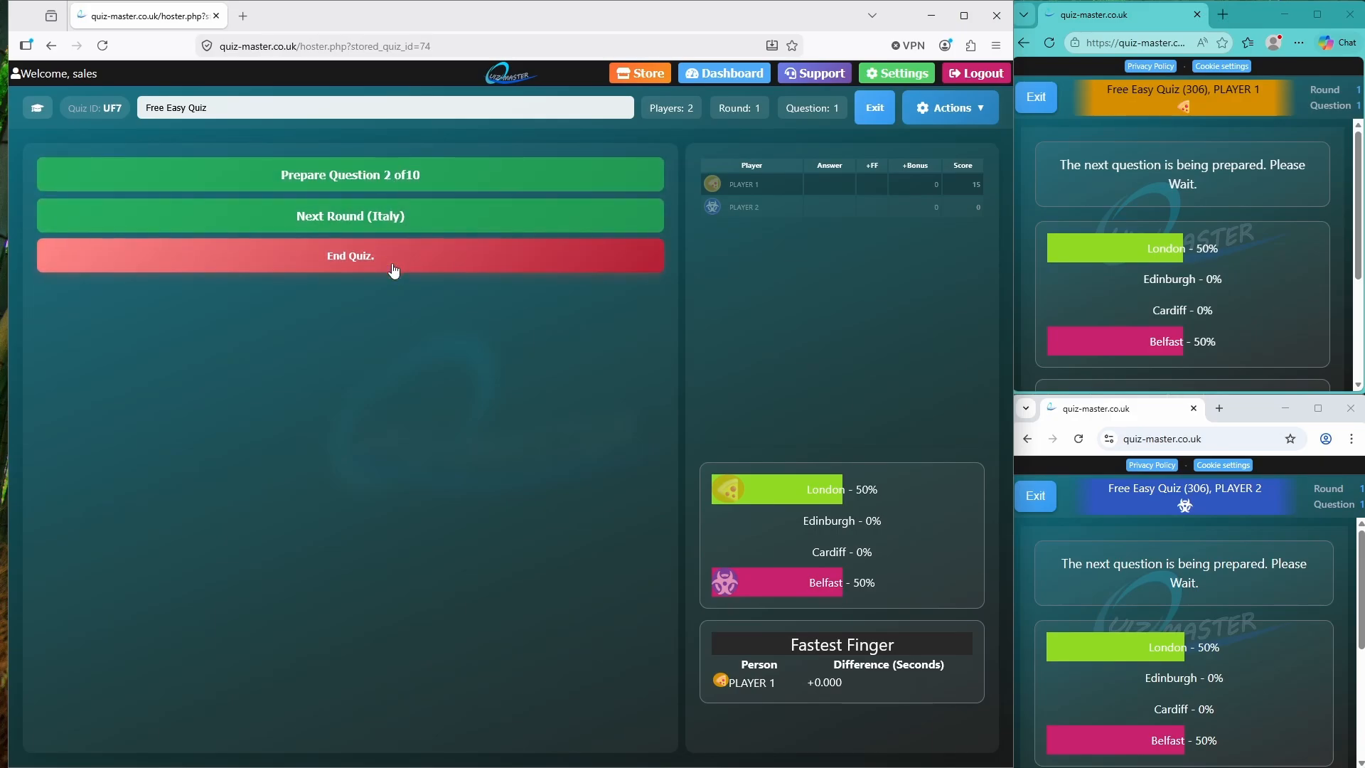
Send the leap-year question, answer 366 for both players, and mark it for scores 30 and 14
click(425, 174)
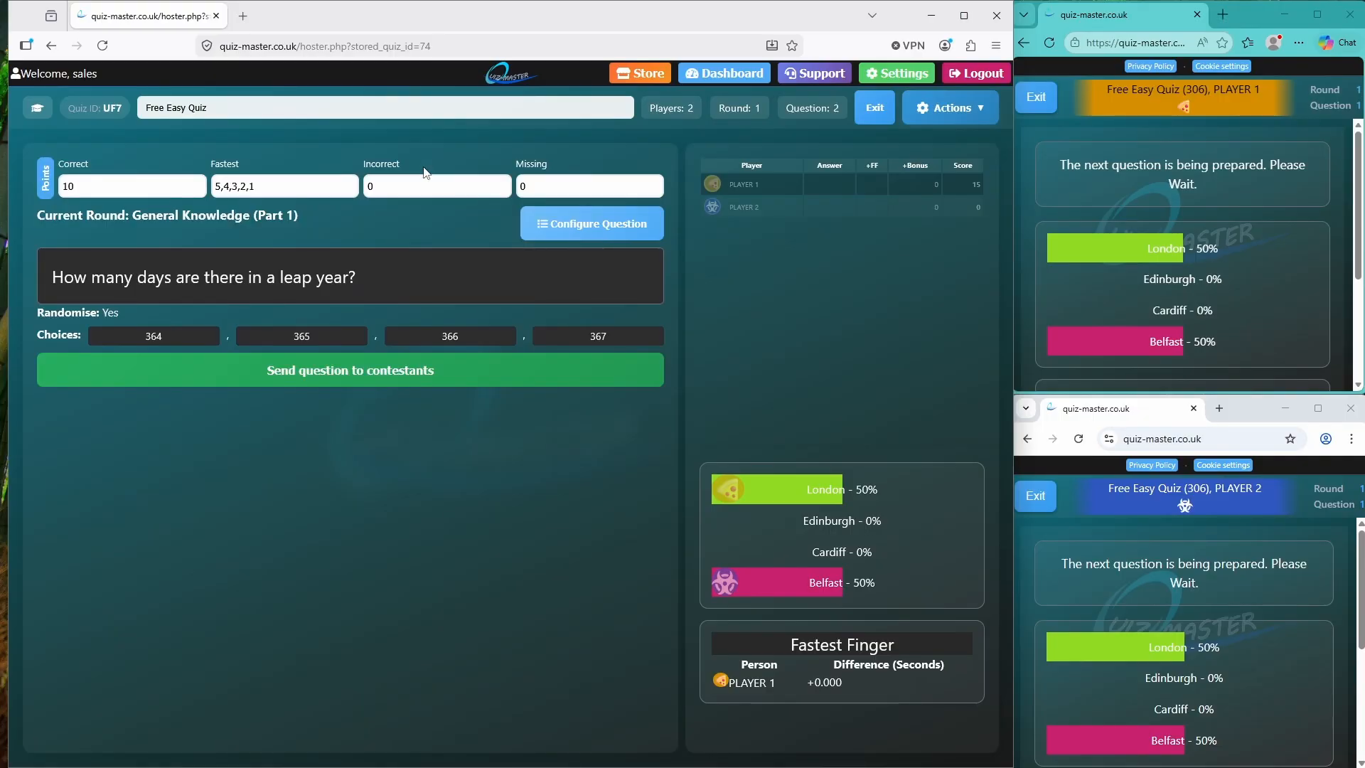
click(378, 370)
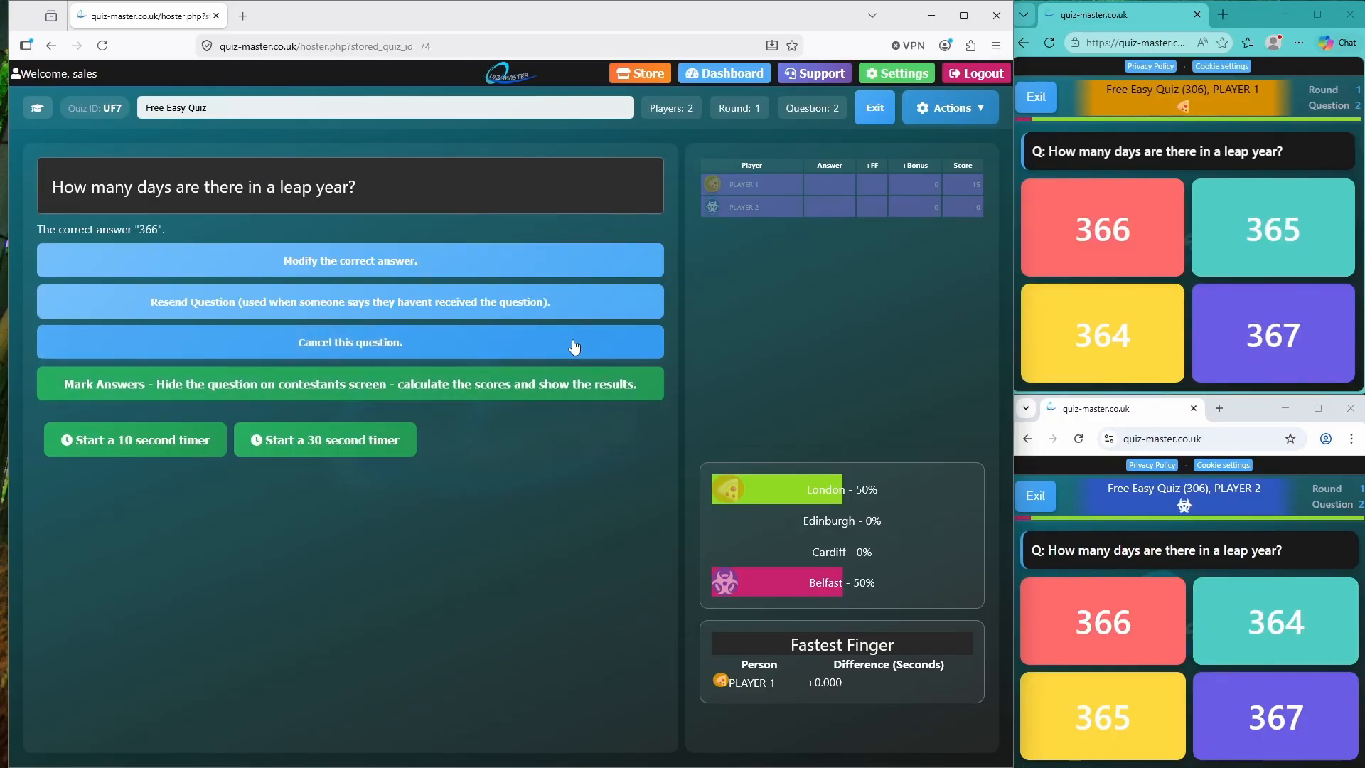
click(1120, 242)
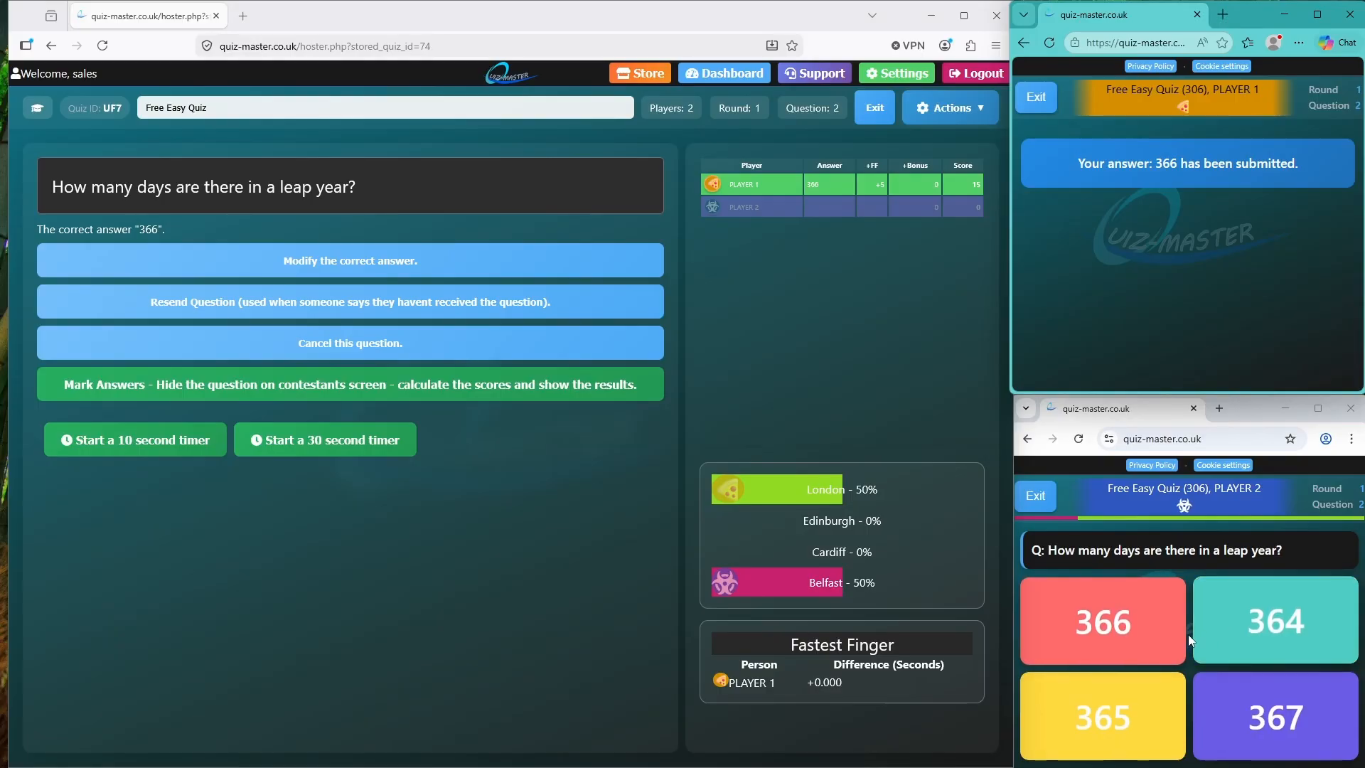
click(1151, 629)
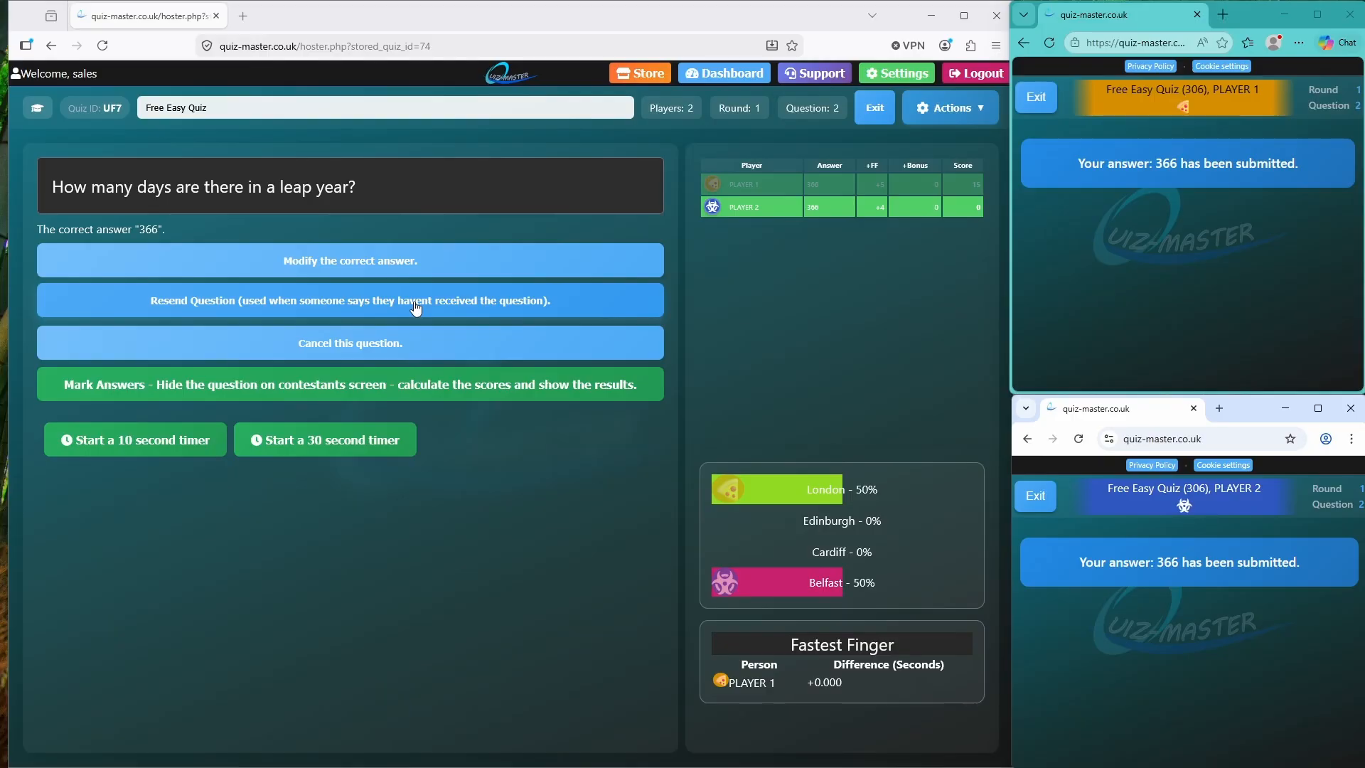
click(433, 386)
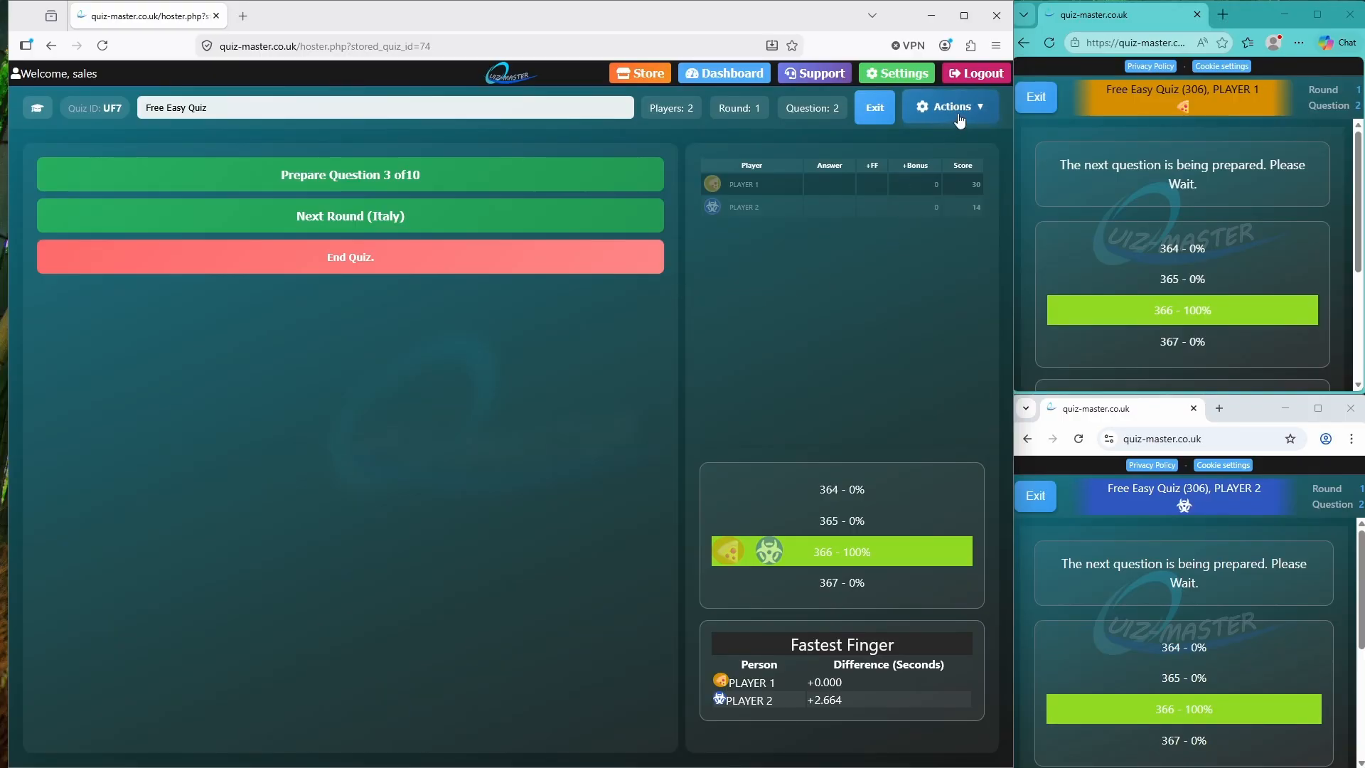
scroll(1090, 194, down, 3)
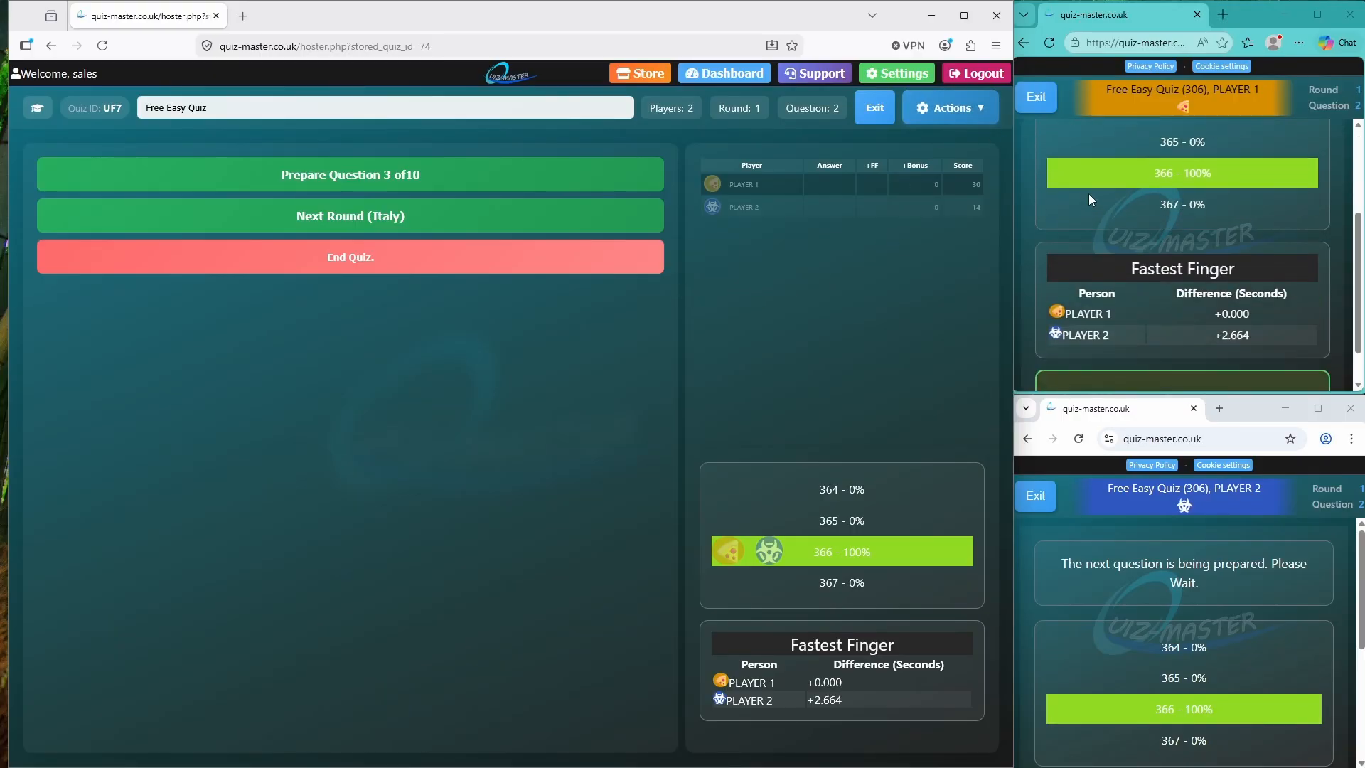
scroll(1090, 194, up, 3)
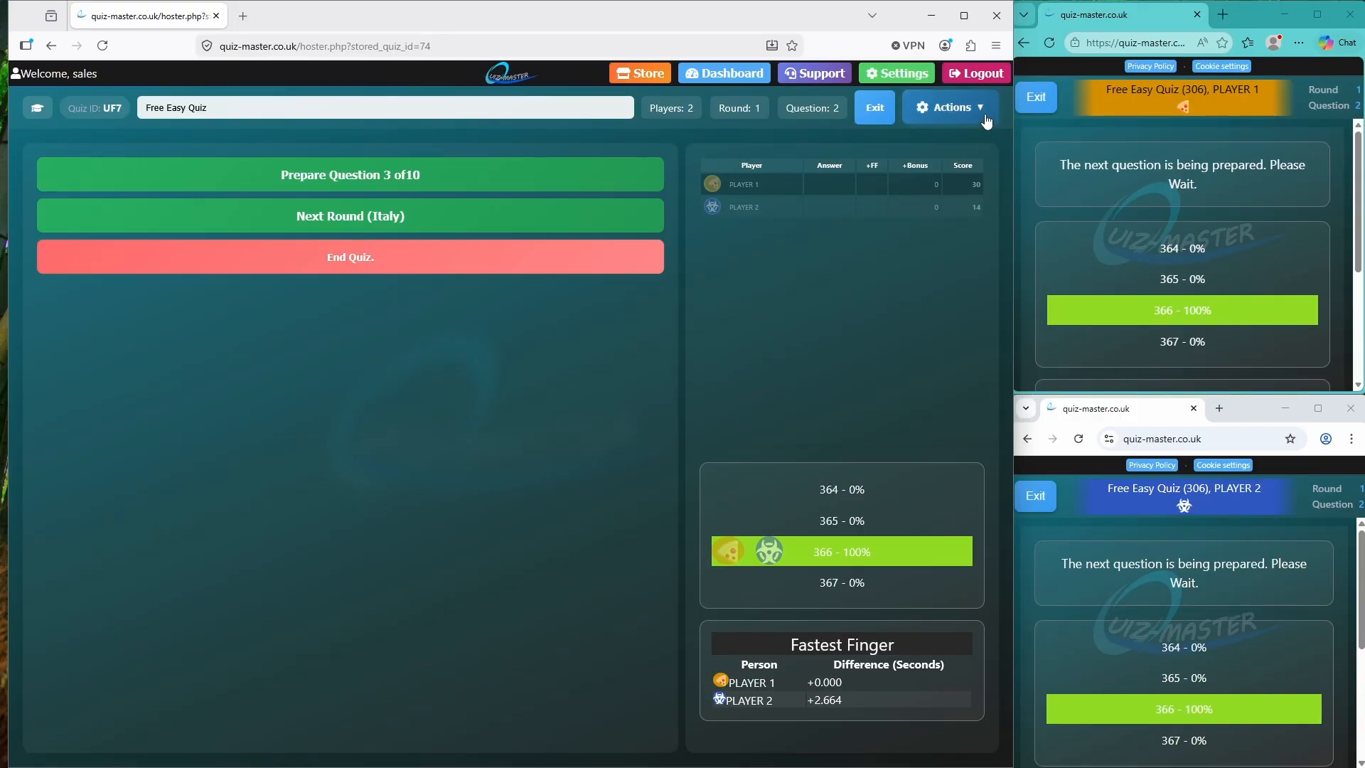
Show the full rankings (30 and 14) to all players, then request ending the quiz
click(952, 108)
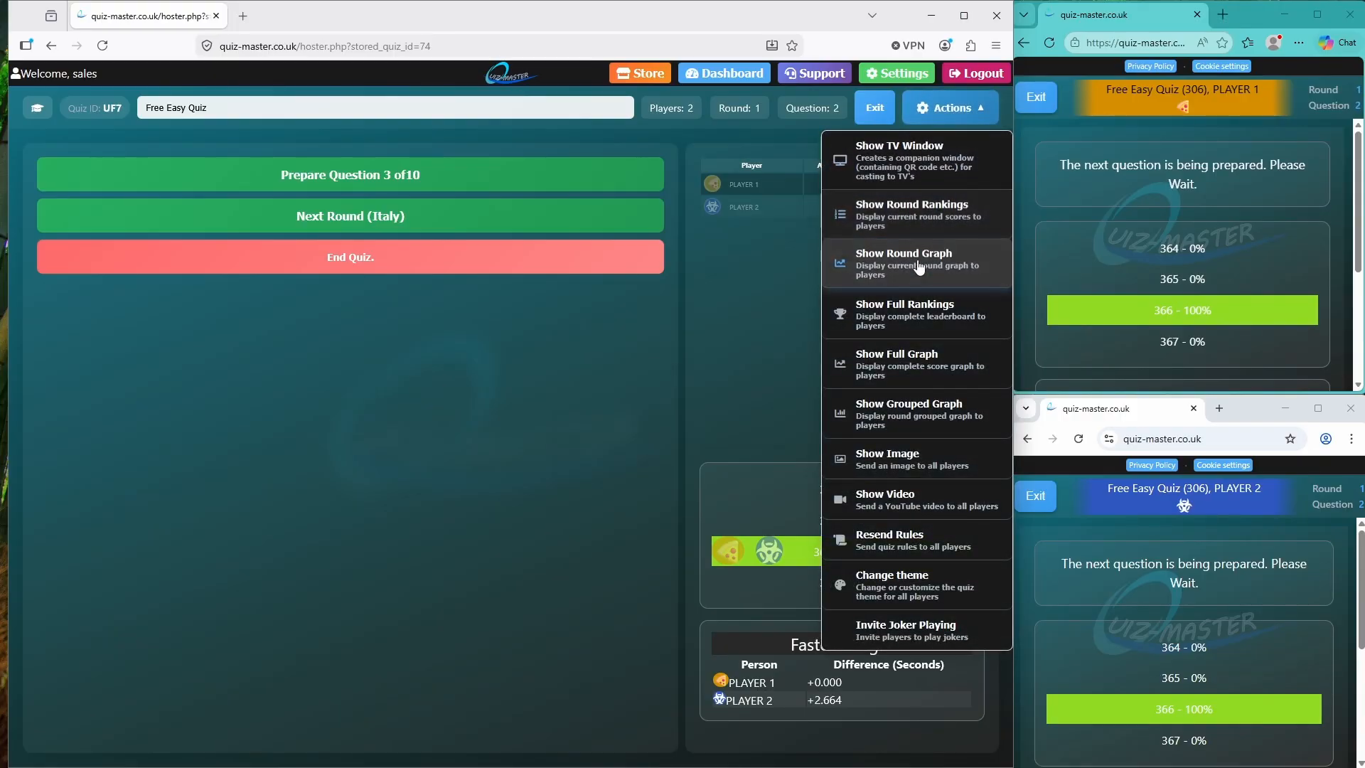
click(926, 311)
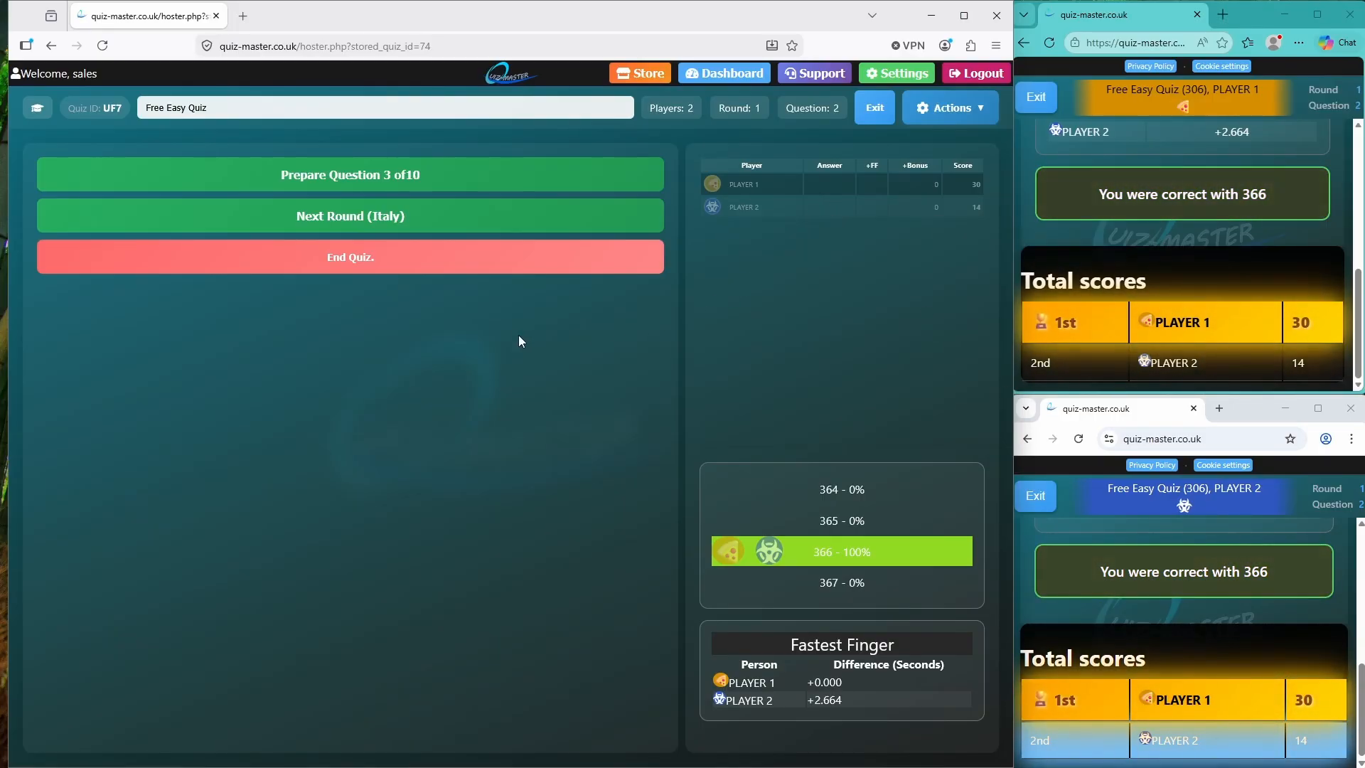
click(385, 257)
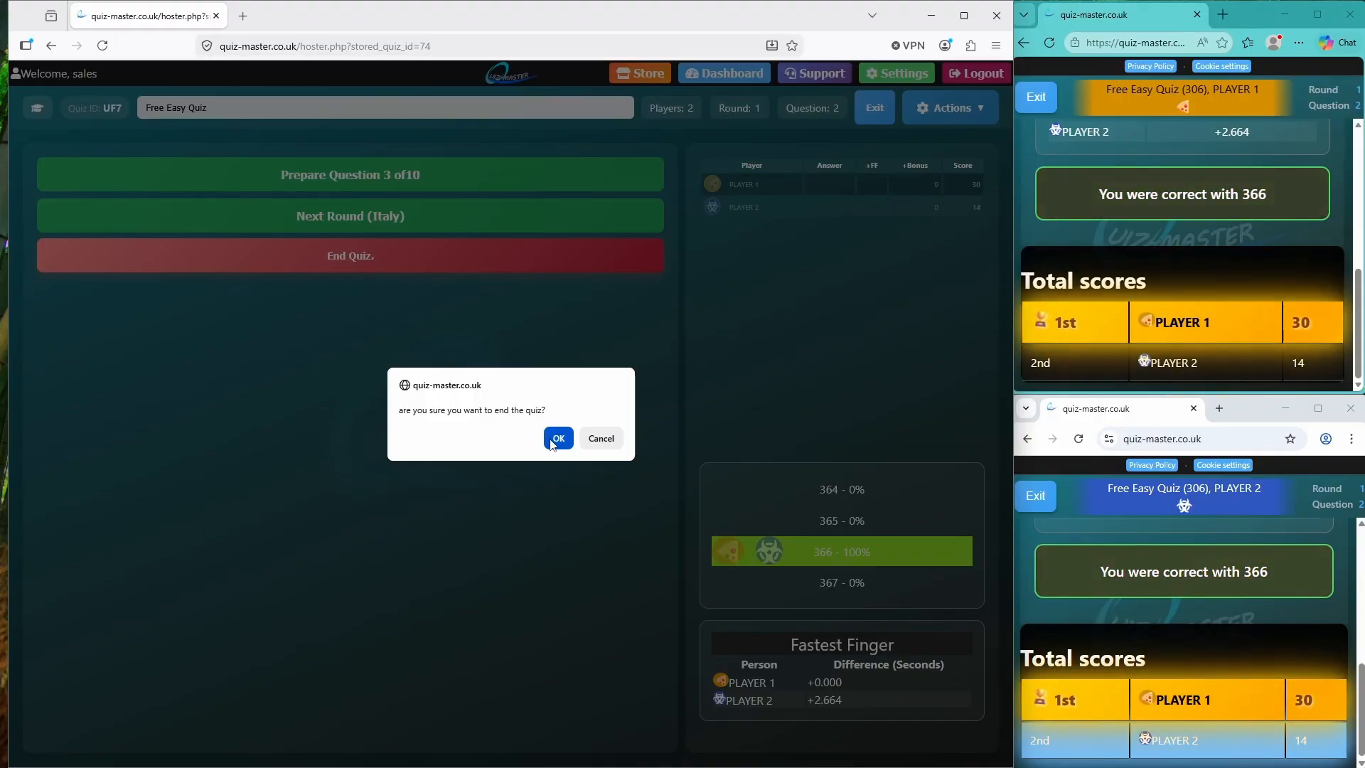
Confirm ending the Free Easy Quiz and review the final scores 30 and 14 with the graph
click(553, 442)
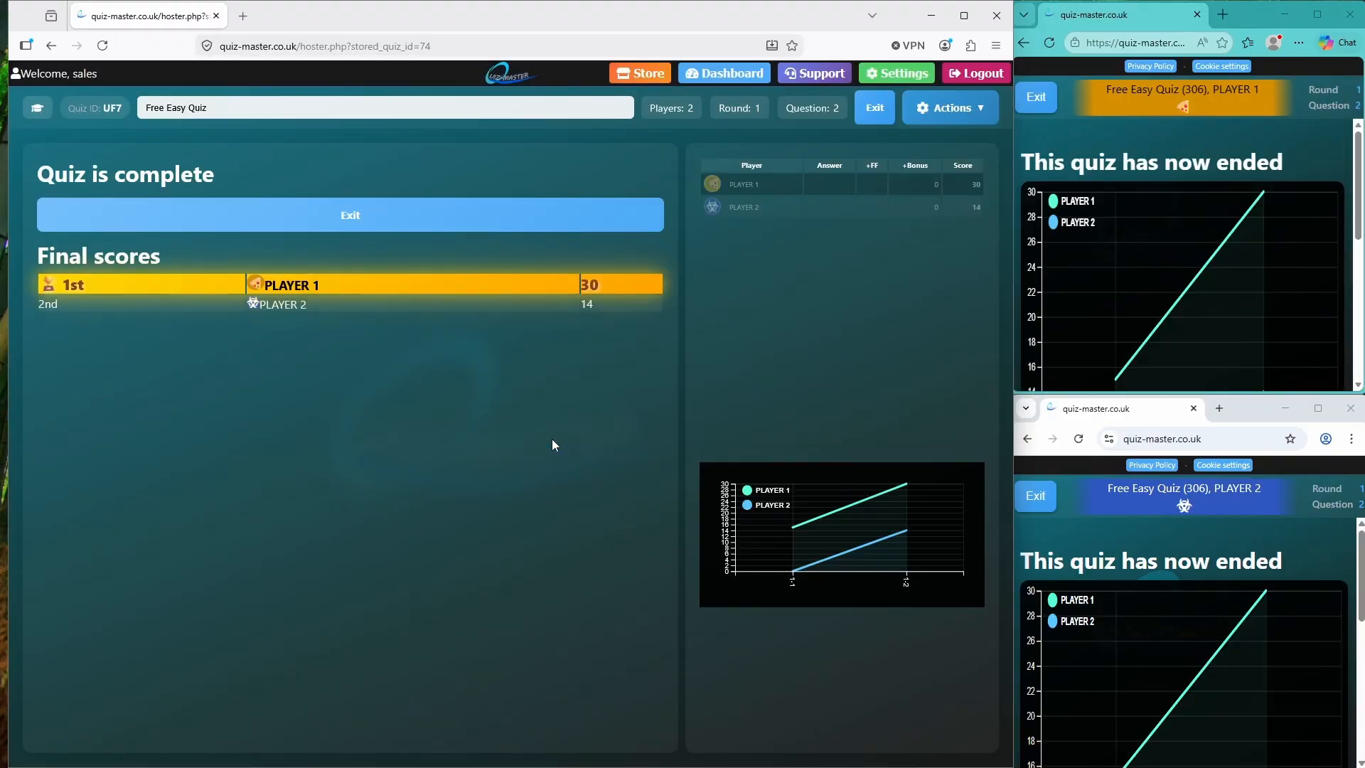
scroll(1192, 284, down, 5)
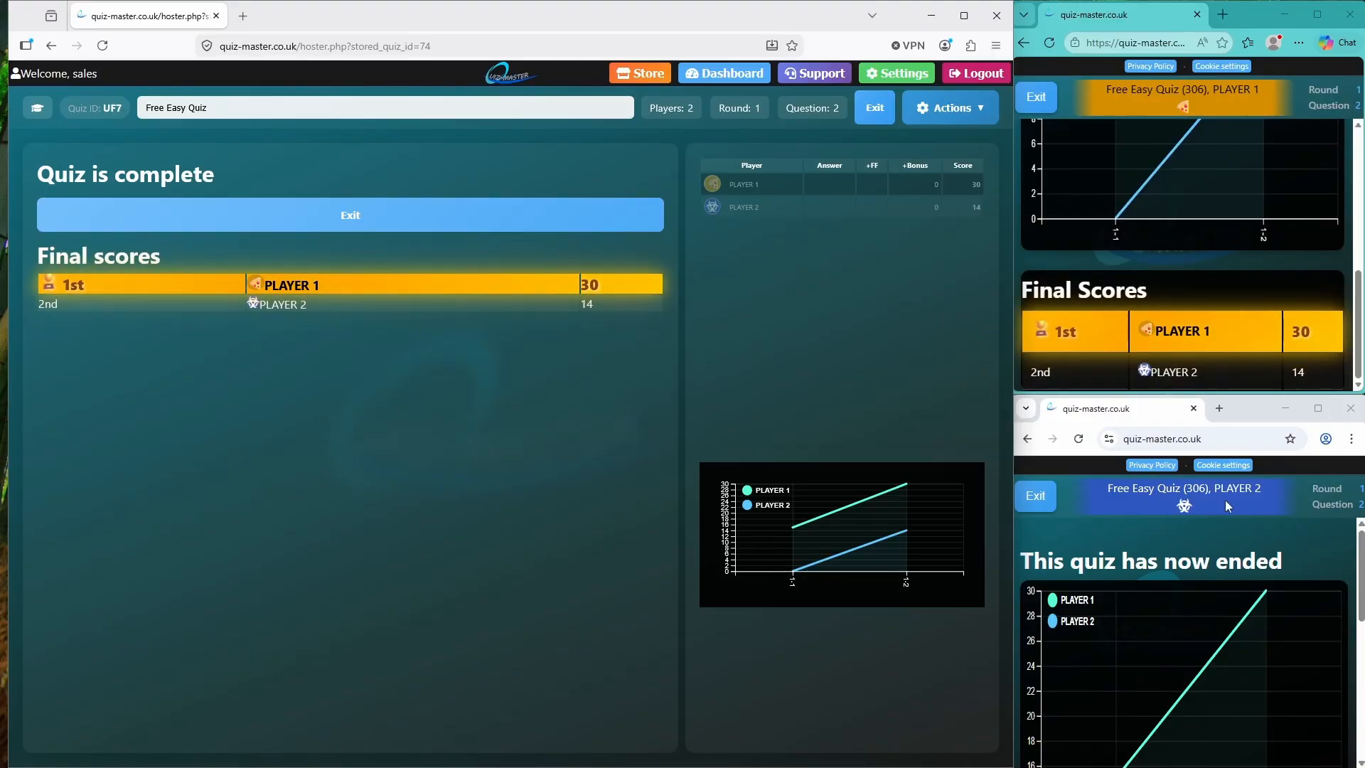
scroll(1223, 595, down, 5)
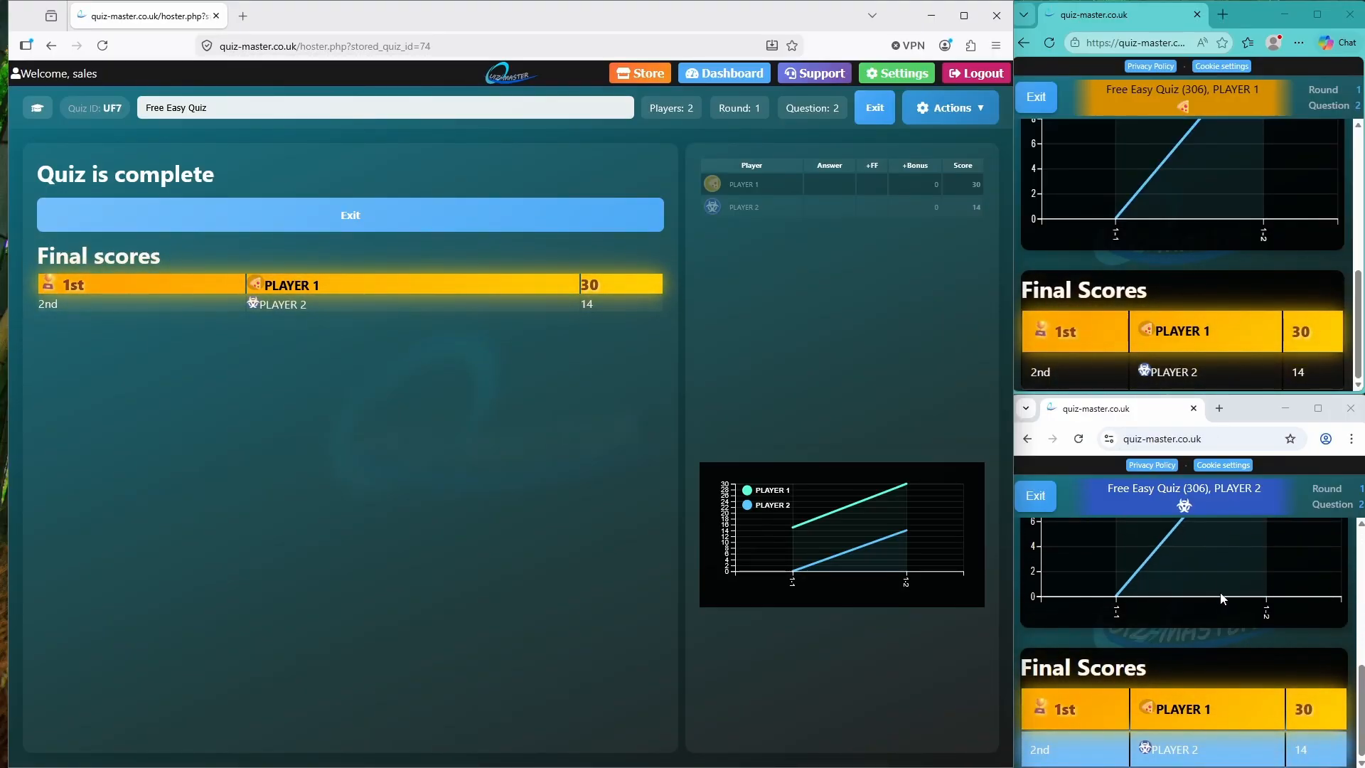
scroll(1221, 598, up, 5)
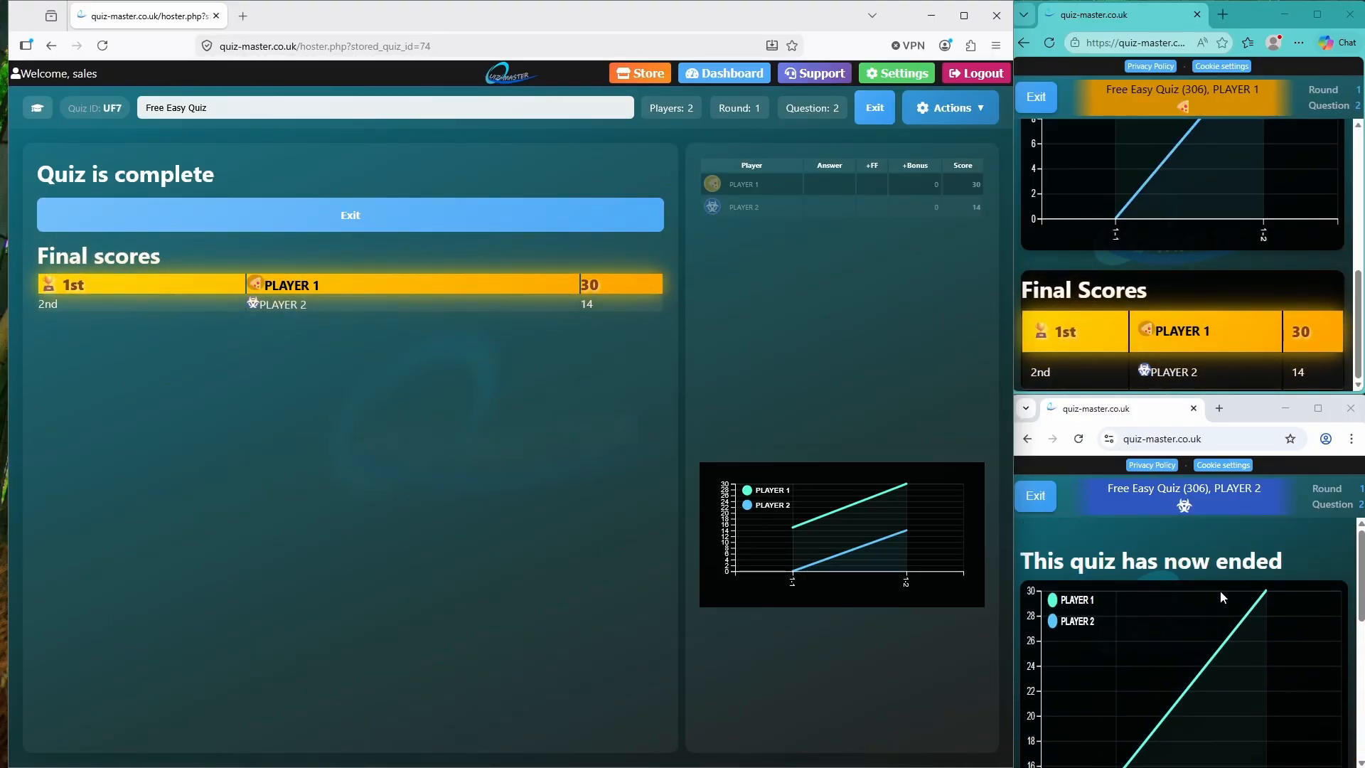
scroll(1220, 591, down, 5)
scroll(1218, 591, up, 5)
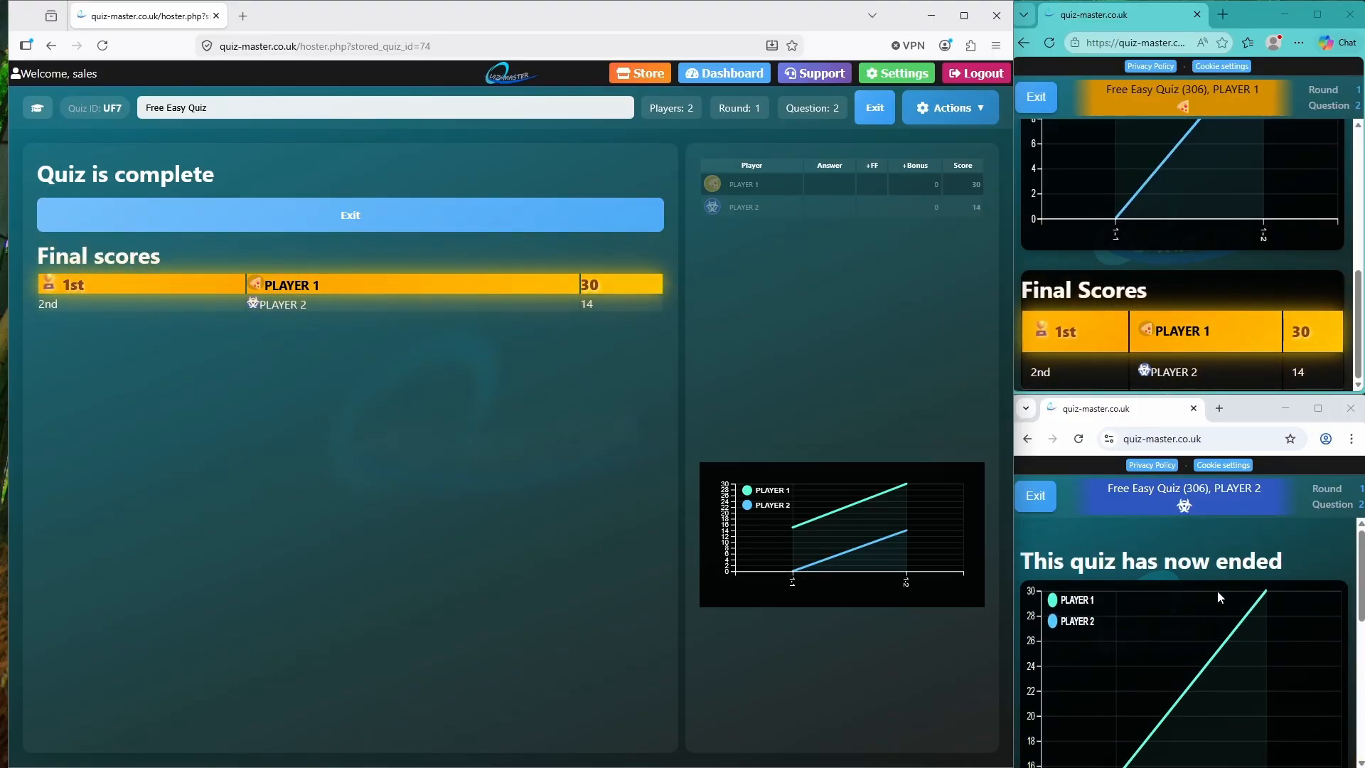